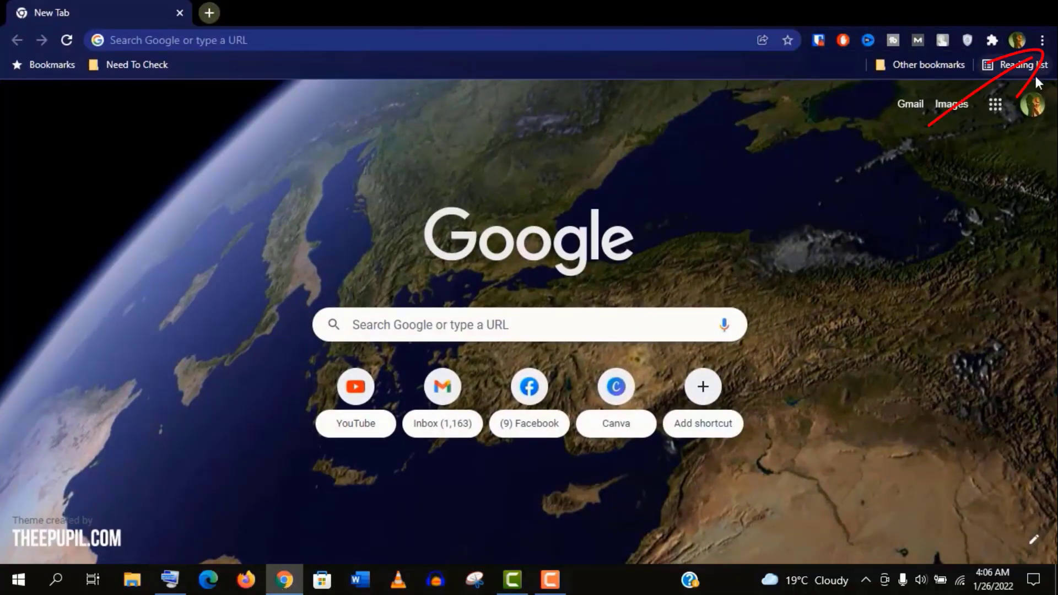
Step: Open the Chrome Web Store from the Extensions page and filter 'vpn' results to four stars and up
click(1041, 41)
mouse_move(902, 260)
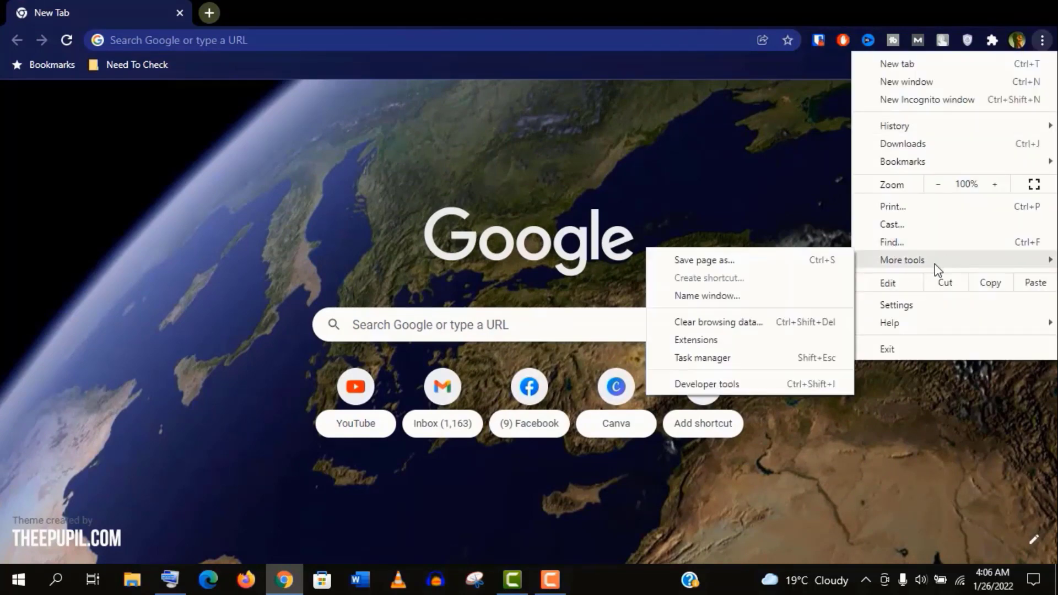
click(721, 340)
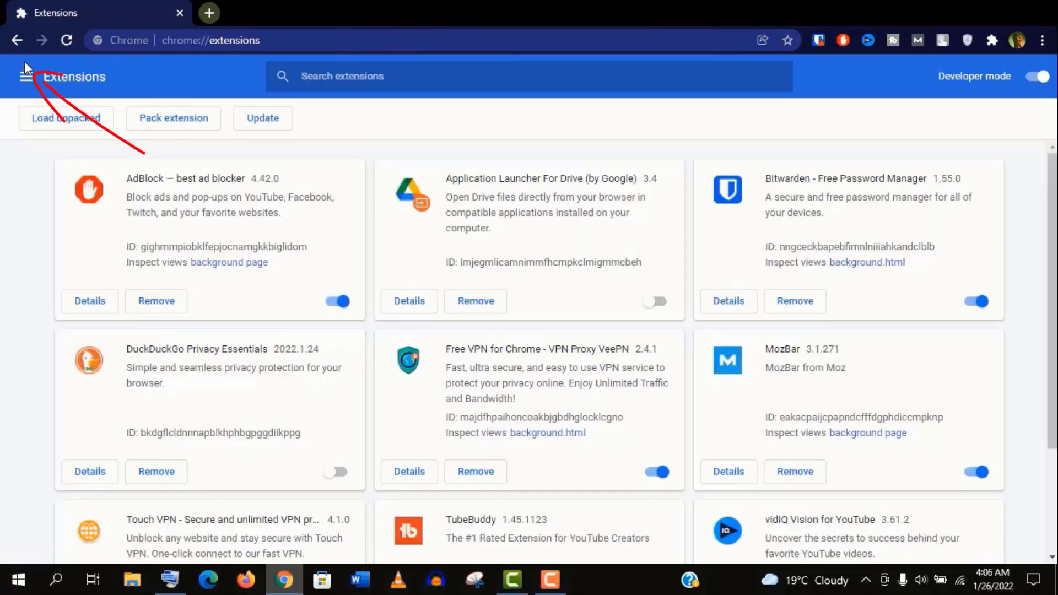
click(26, 75)
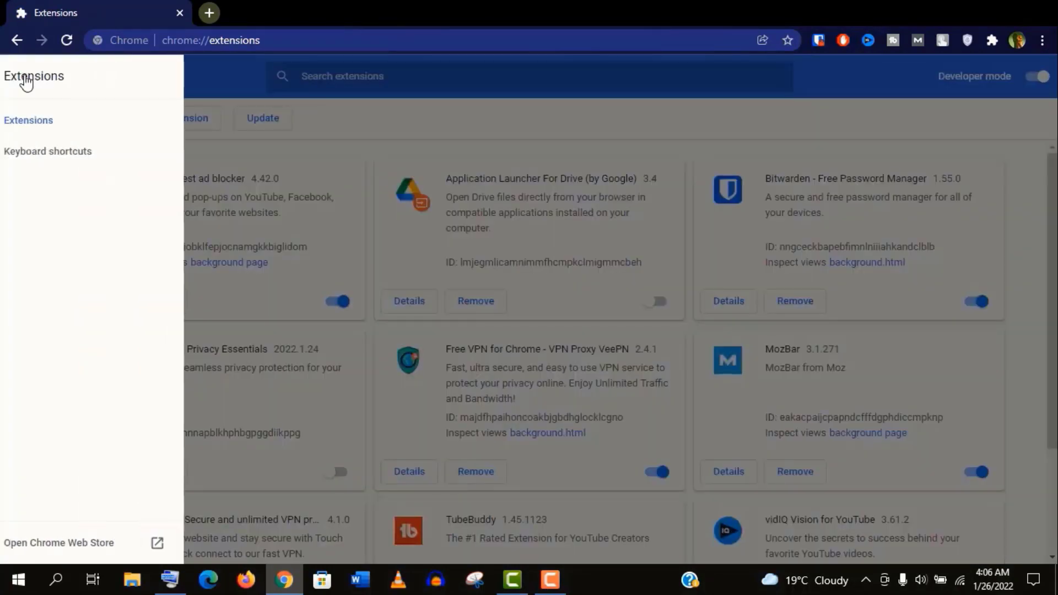
click(78, 543)
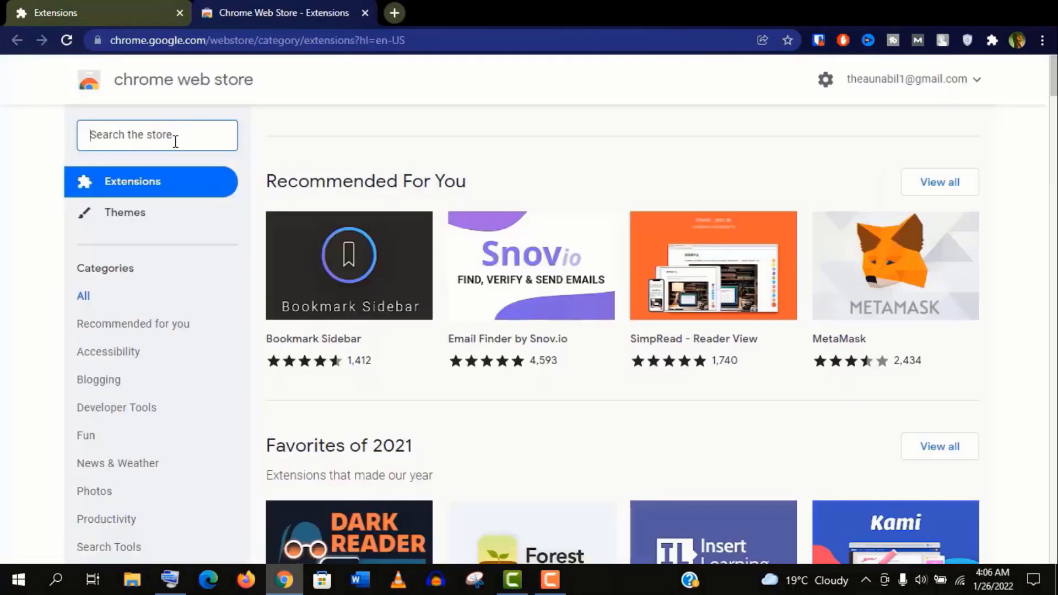
text(vpn)
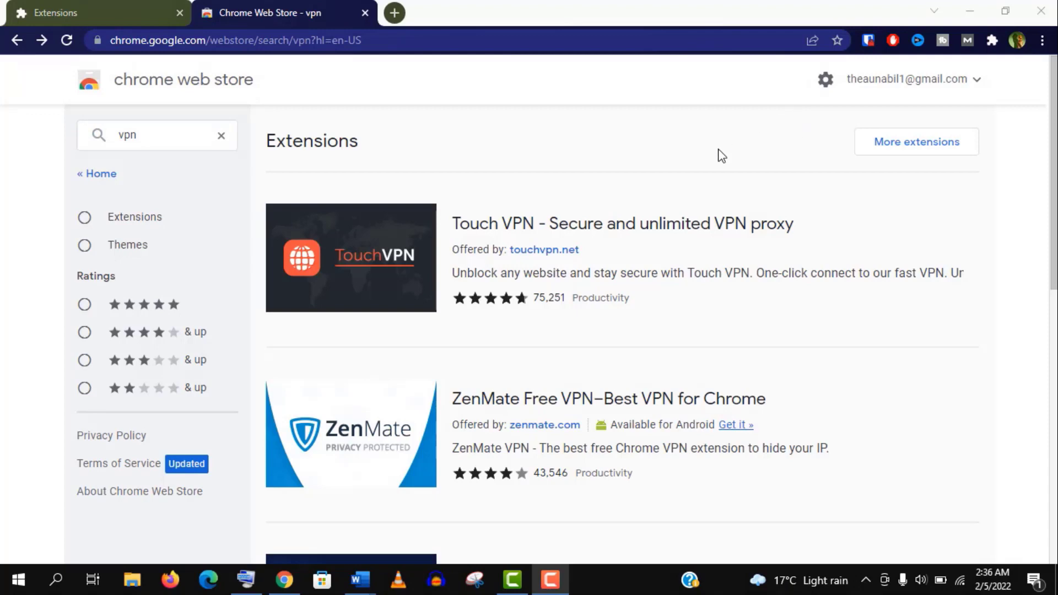
click(85, 333)
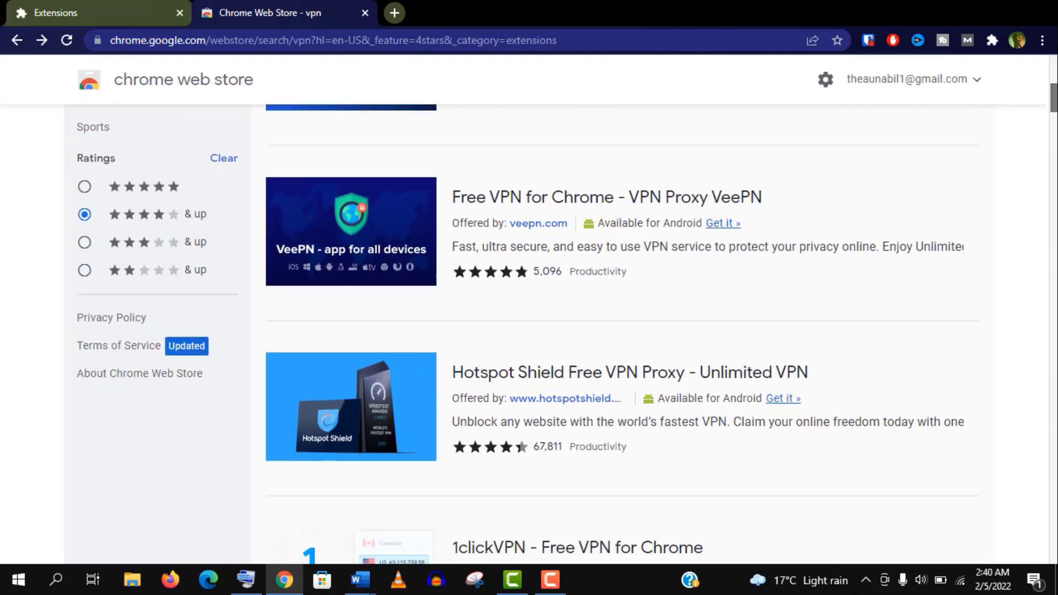
scroll(529, 331, up, 1)
scroll(529, 331, up, 1)
scroll(529, 330, up, 2)
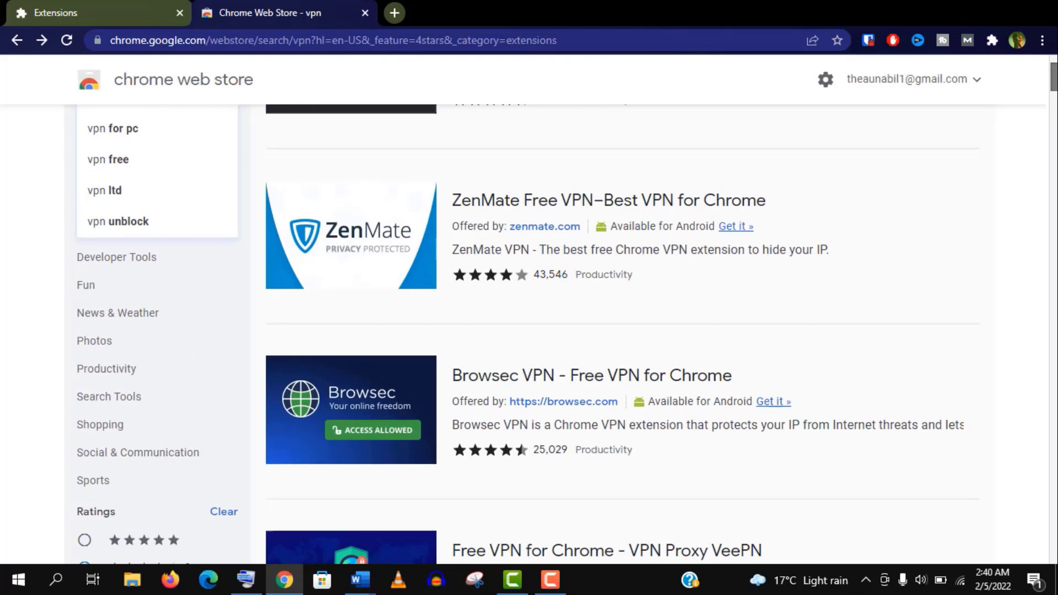
scroll(528, 331, up, 1)
Step: Open Touch VPN's store page in a new tab and sort its reviews by most recent
right_click(593, 159)
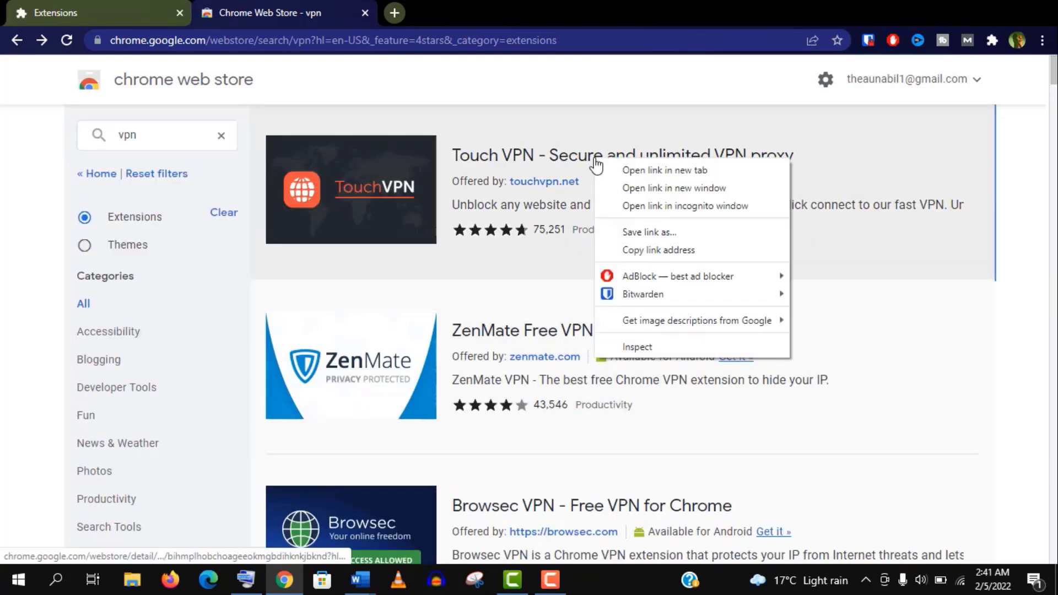
click(621, 170)
click(463, 12)
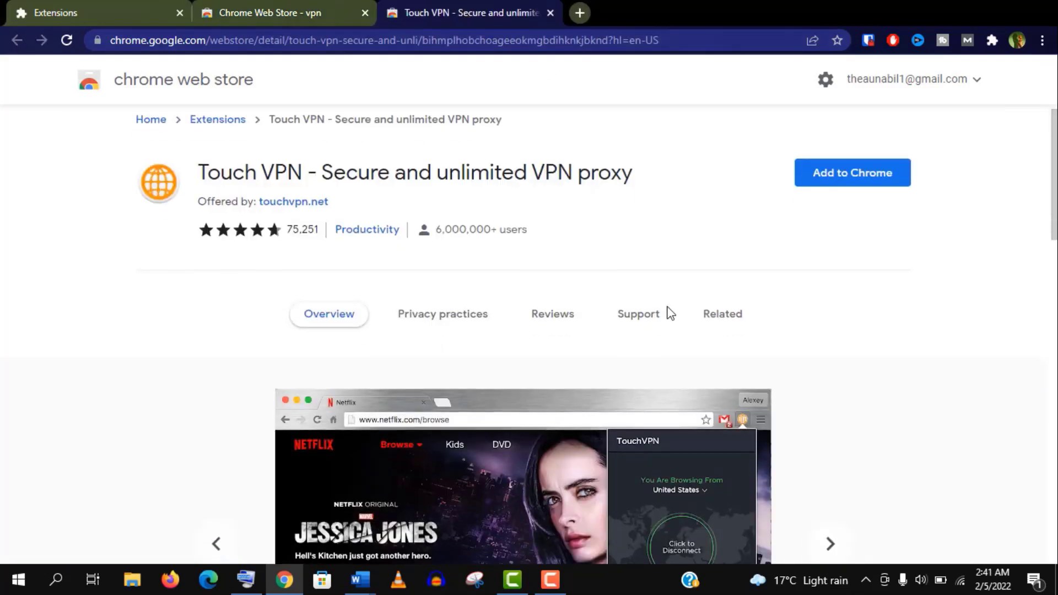
click(570, 321)
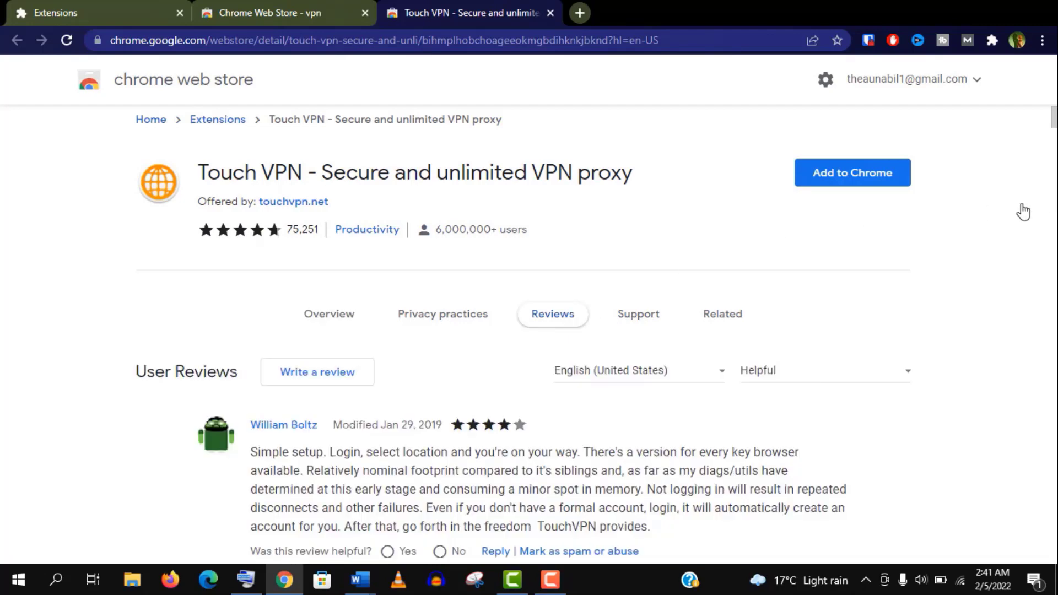
click(807, 371)
click(772, 435)
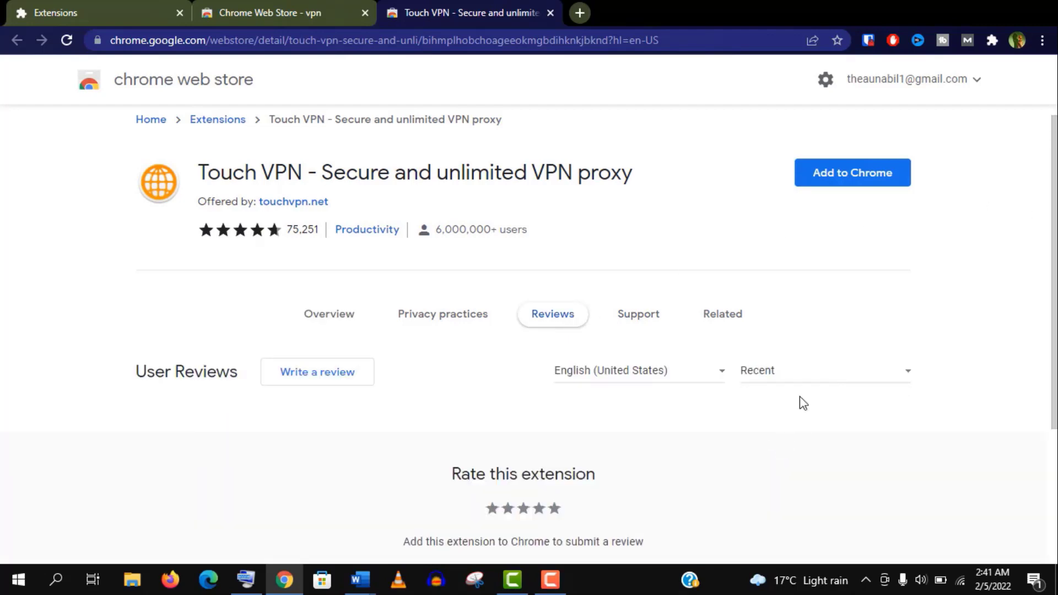
scroll(529, 330, down, 2)
scroll(529, 331, down, 2)
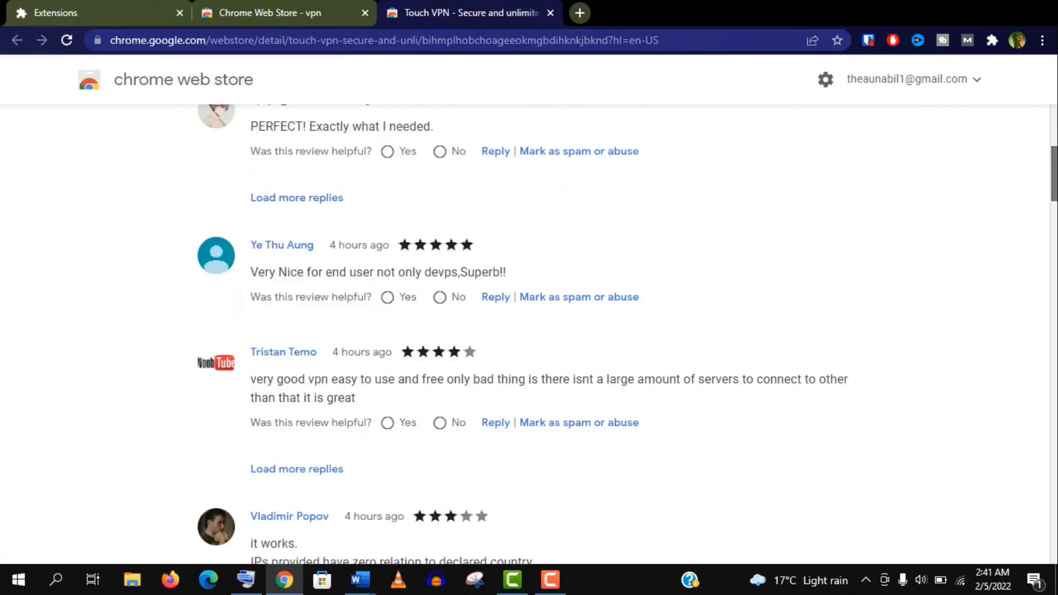
scroll(529, 331, down, 1)
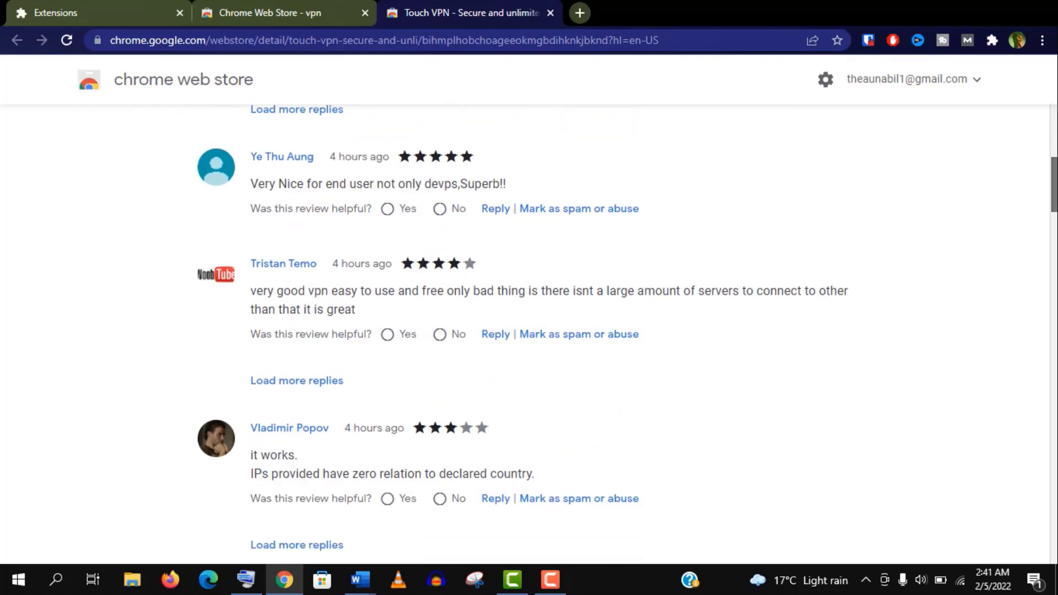
scroll(529, 331, down, 2)
scroll(529, 331, down, 1)
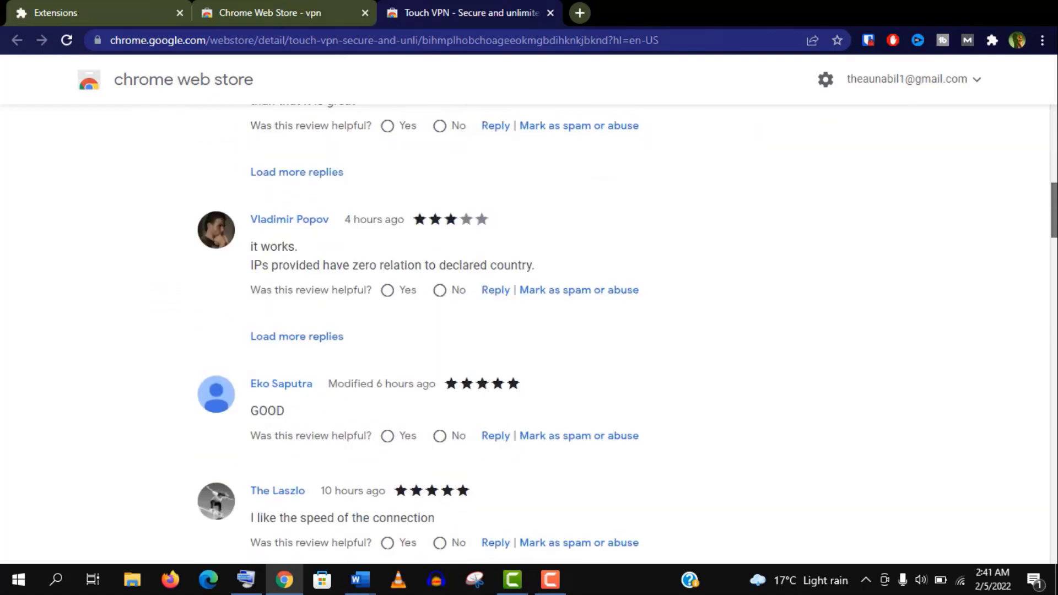
scroll(529, 330, down, 1)
scroll(550, 199, down, 2)
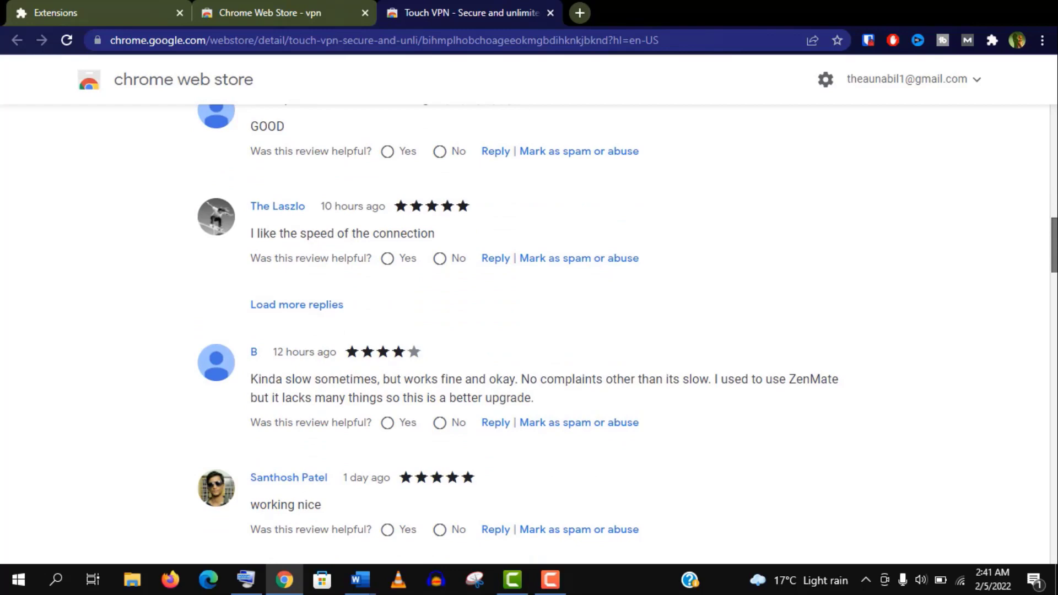
scroll(551, 198, up, 10)
click(276, 7)
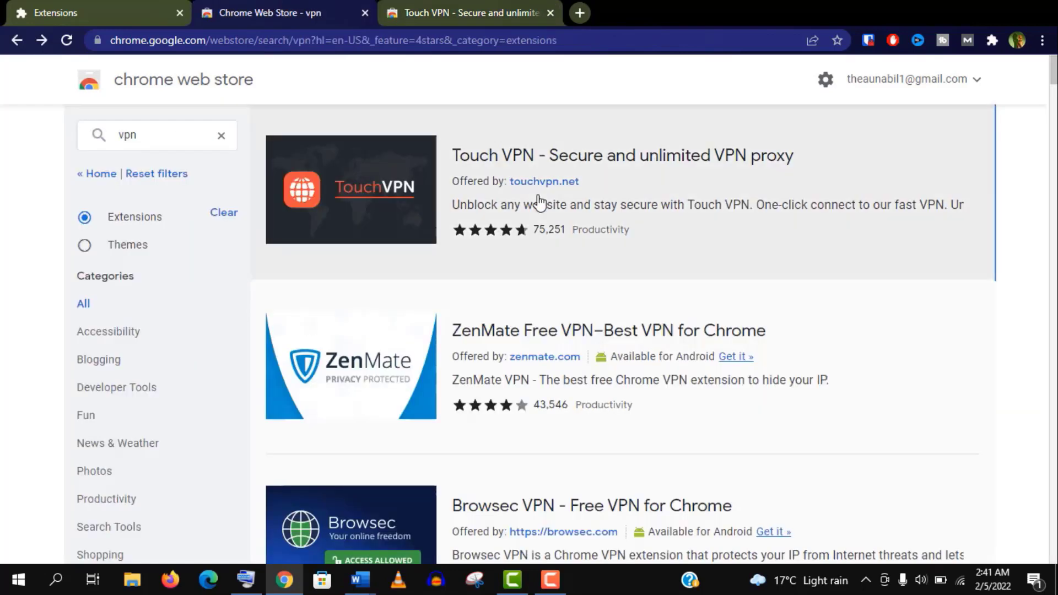
Step: Open ZenMate's store page in a new tab, glance at reviews, and expand its full description
right_click(619, 331)
click(658, 340)
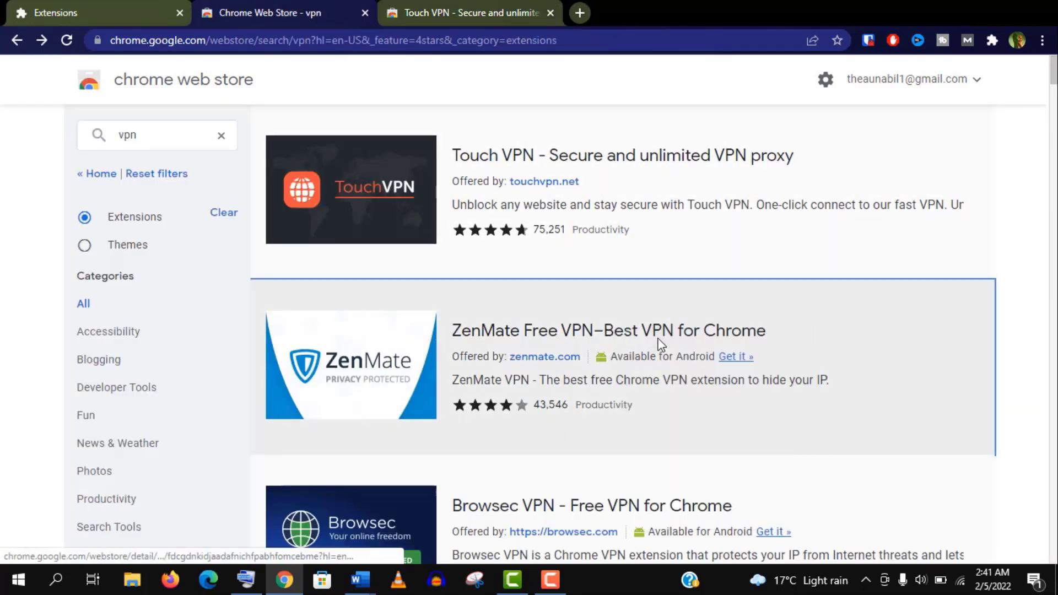
click(644, 12)
scroll(568, 147, down, 1)
scroll(569, 147, down, 2)
click(570, 147)
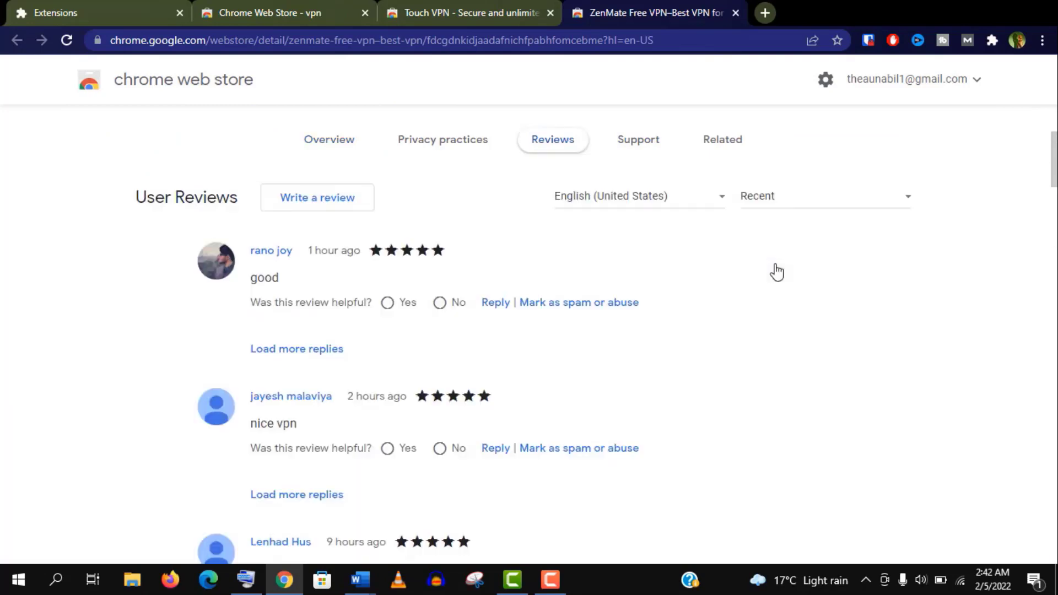
scroll(774, 273, down, 5)
scroll(774, 272, down, 3)
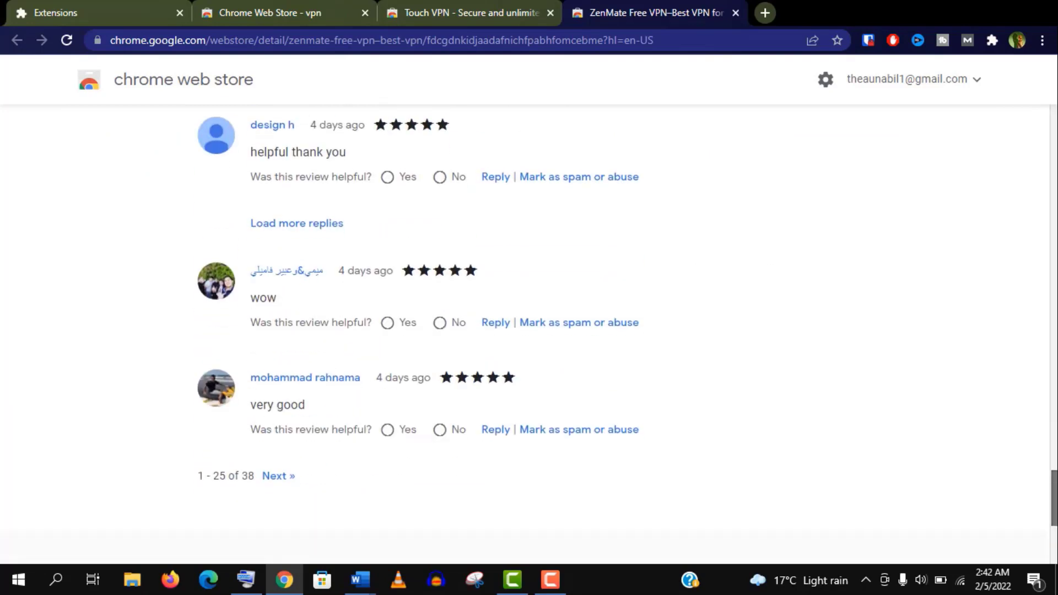
scroll(390, 231, up, 15)
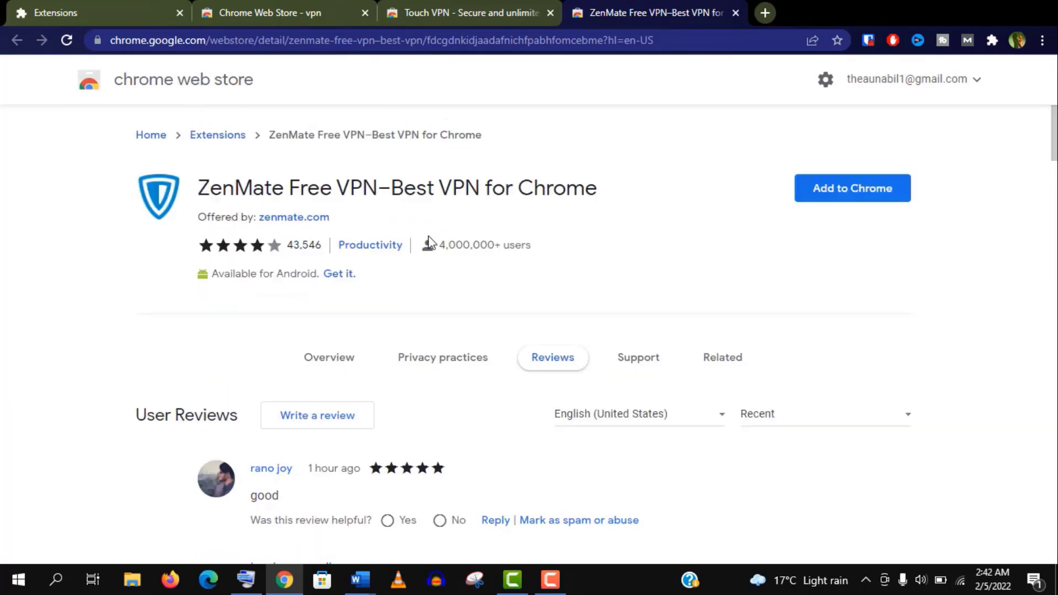
click(330, 357)
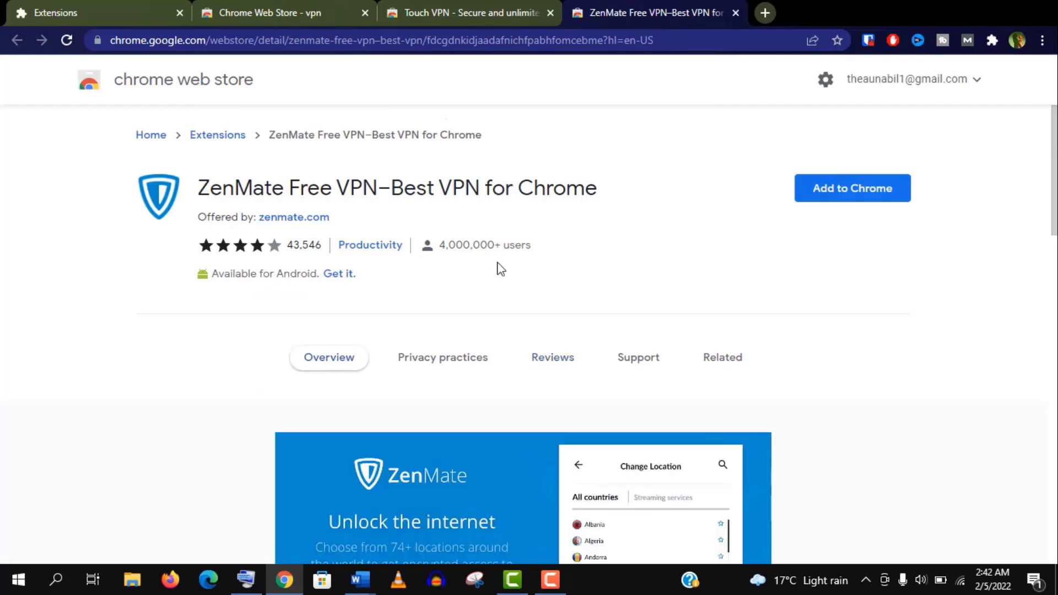
scroll(502, 270, down, 5)
scroll(755, 389, down, 4)
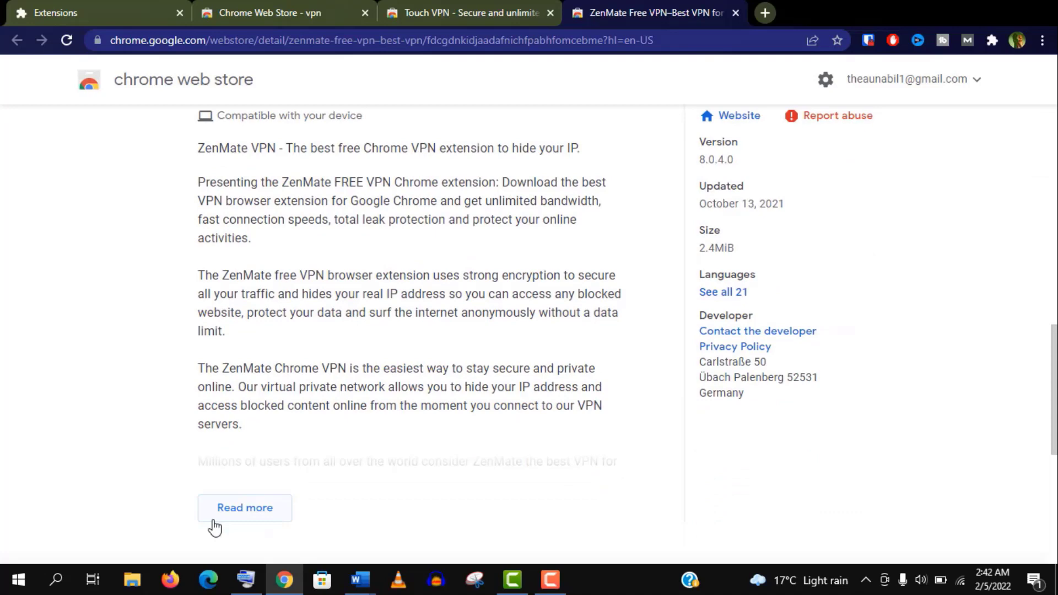
click(219, 511)
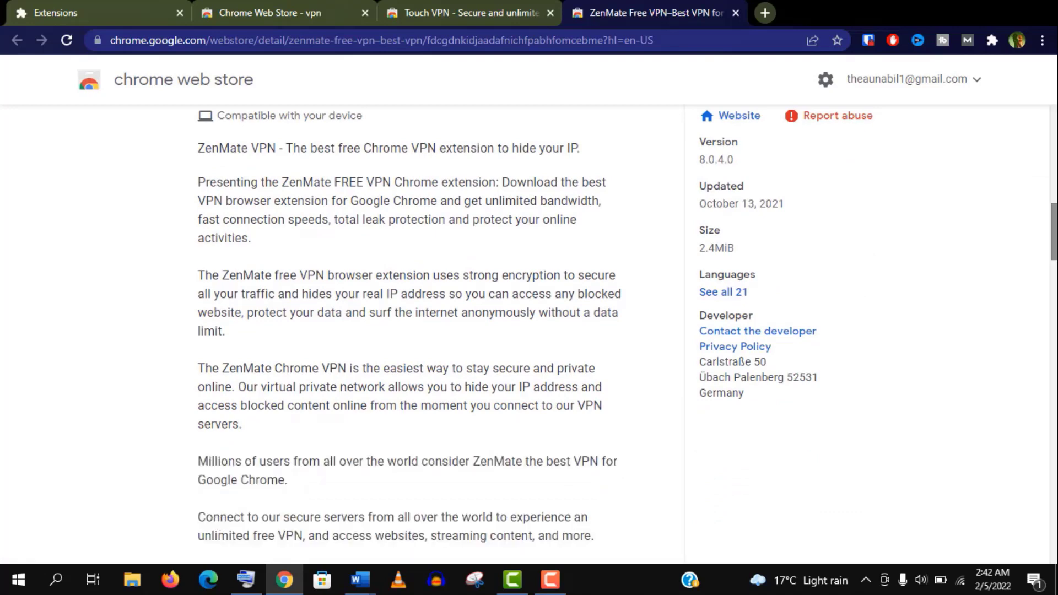
scroll(528, 331, up, 1)
scroll(529, 331, down, 3)
scroll(529, 331, down, 1)
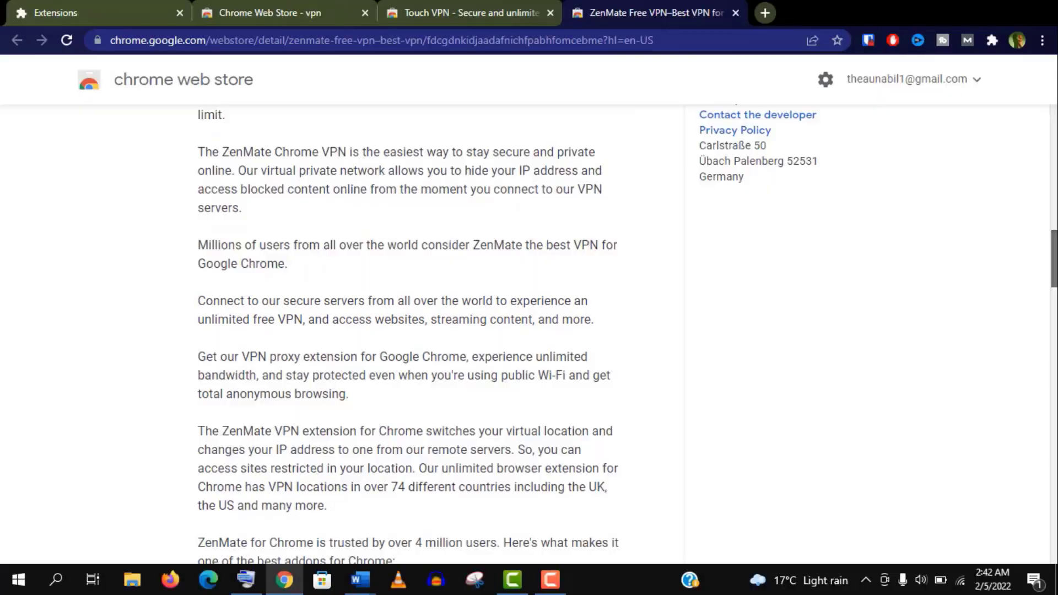
scroll(300, 375, down, 6)
drag(294, 377, 463, 395)
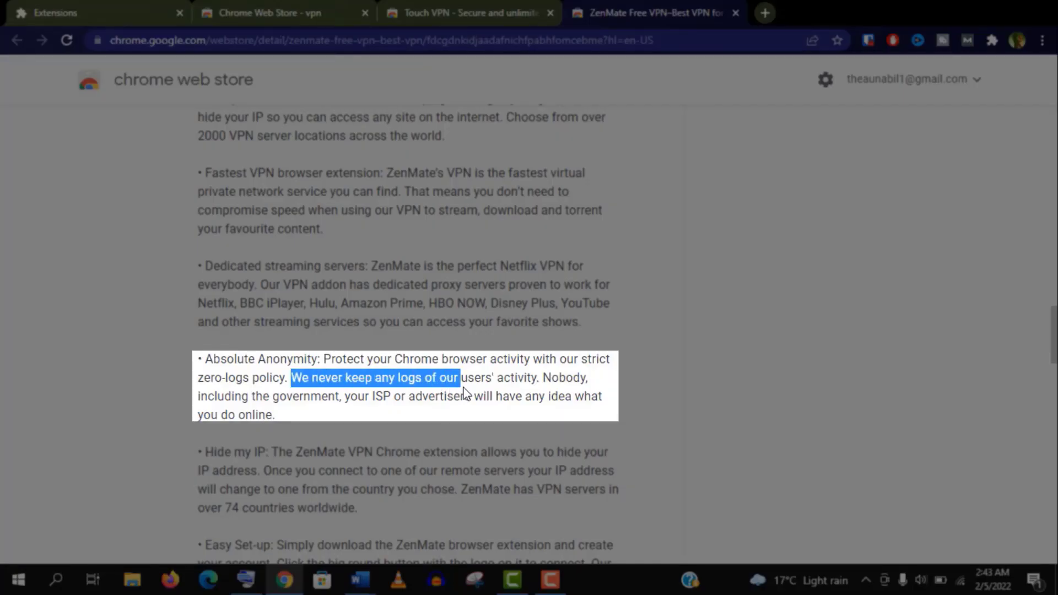
scroll(401, 276, up, 3)
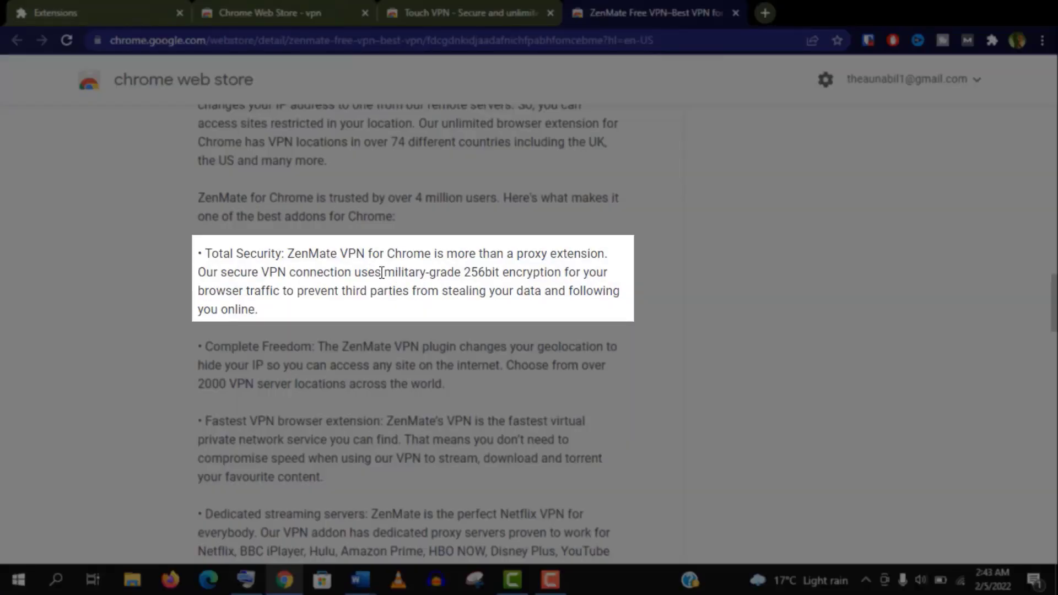
drag(381, 272, 557, 272)
scroll(402, 330, down, 3)
drag(291, 377, 329, 417)
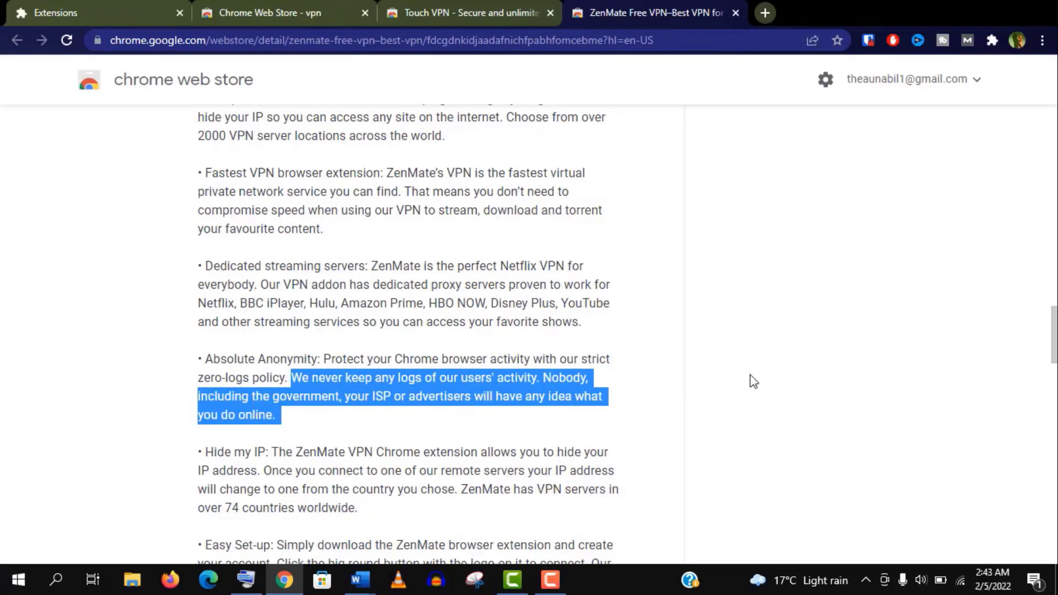
click(787, 385)
scroll(878, 361, down, 3)
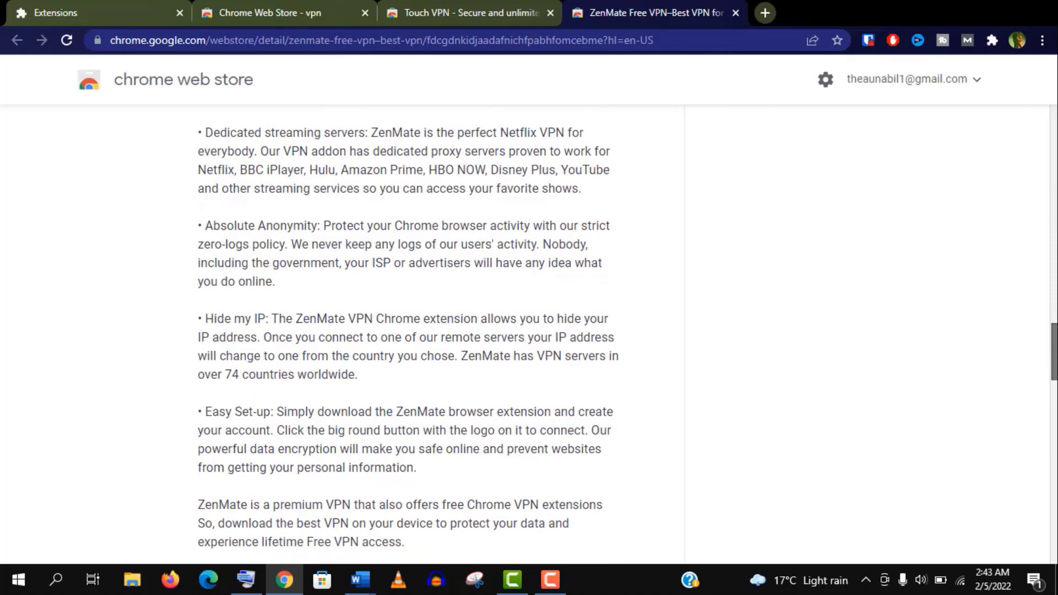
scroll(530, 330, down, 2)
Step: Add Touch VPN to Chrome and pin it to the toolbar
key(ctrl+shift+Tab)
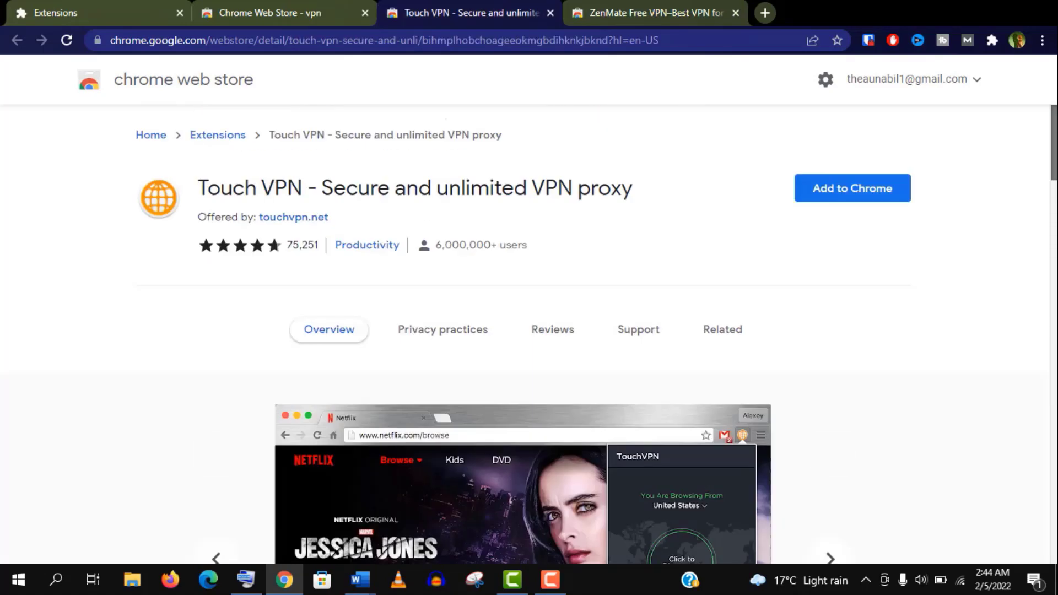
click(865, 188)
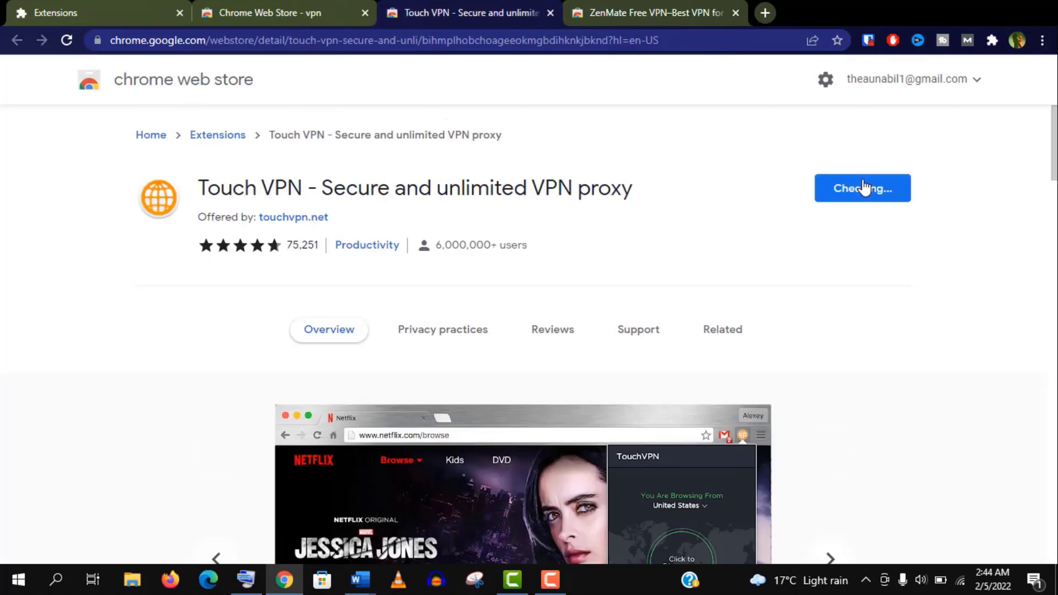
click(572, 216)
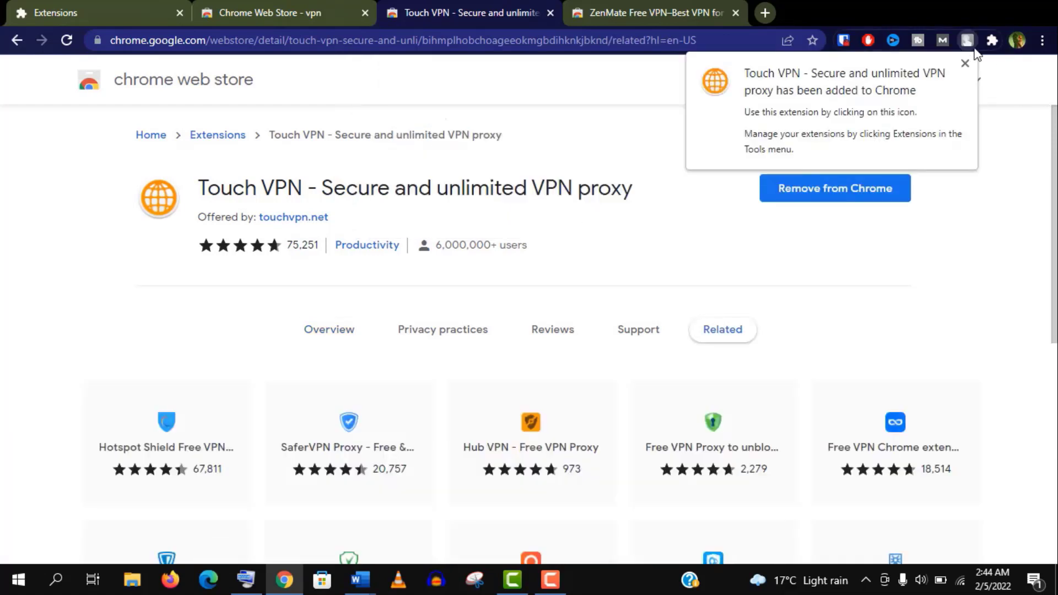
click(992, 42)
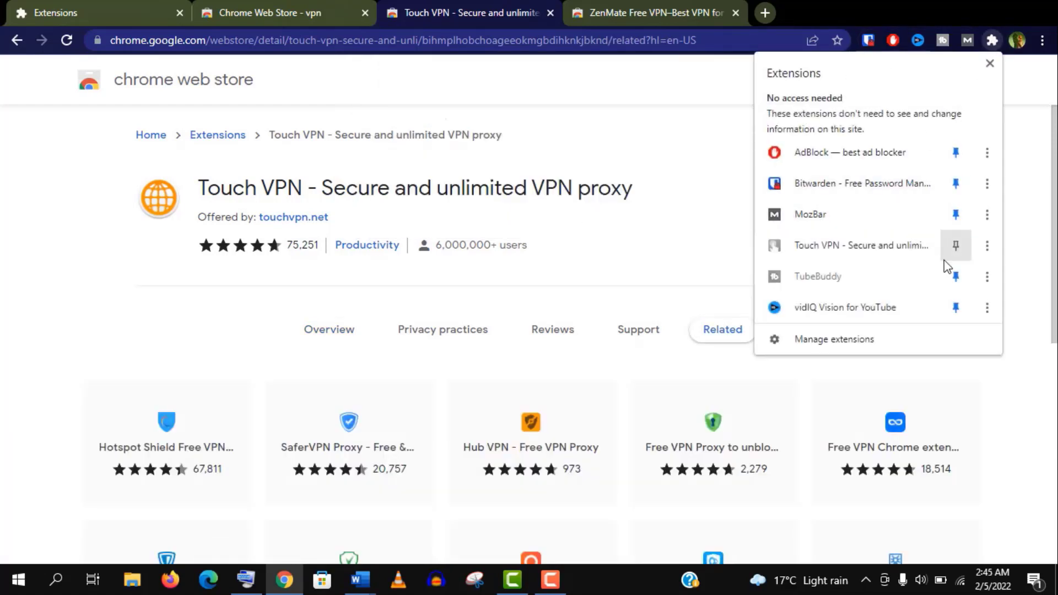
click(957, 245)
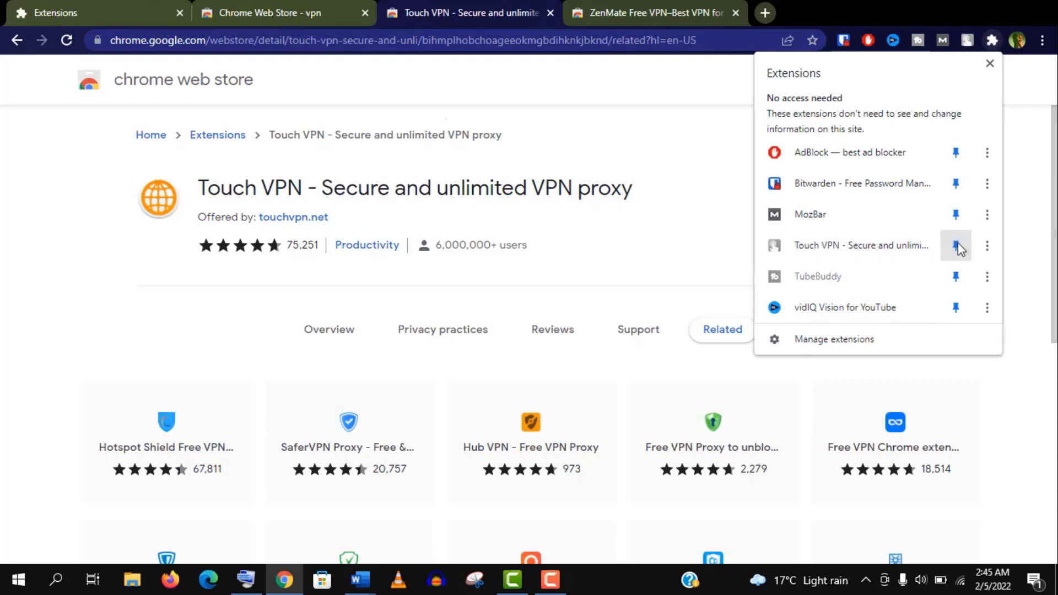
Step: Preview Touch VPN's popup and its list of VPN locations without connecting
click(968, 36)
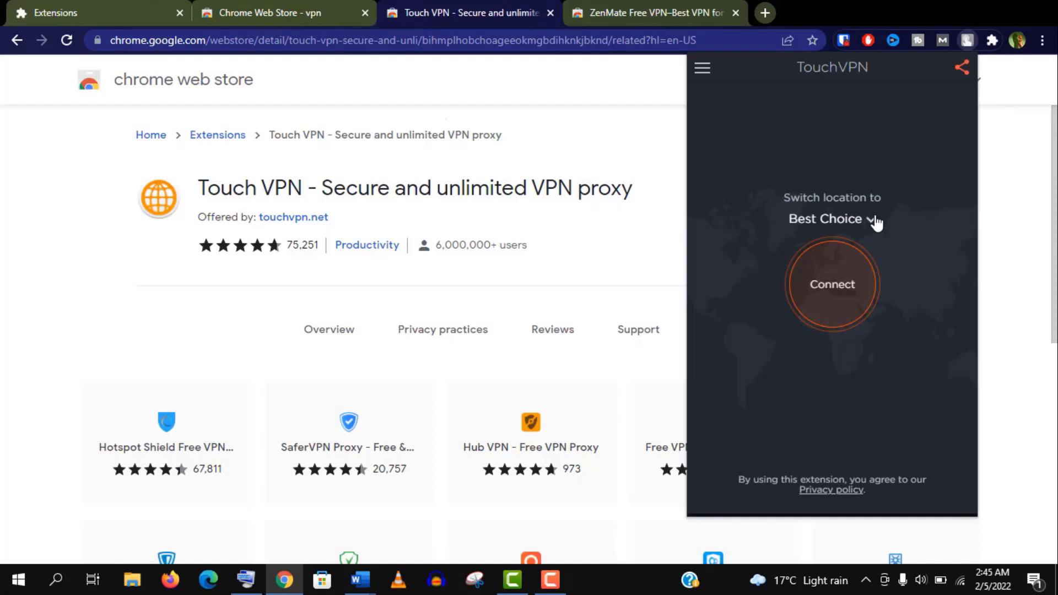
click(871, 220)
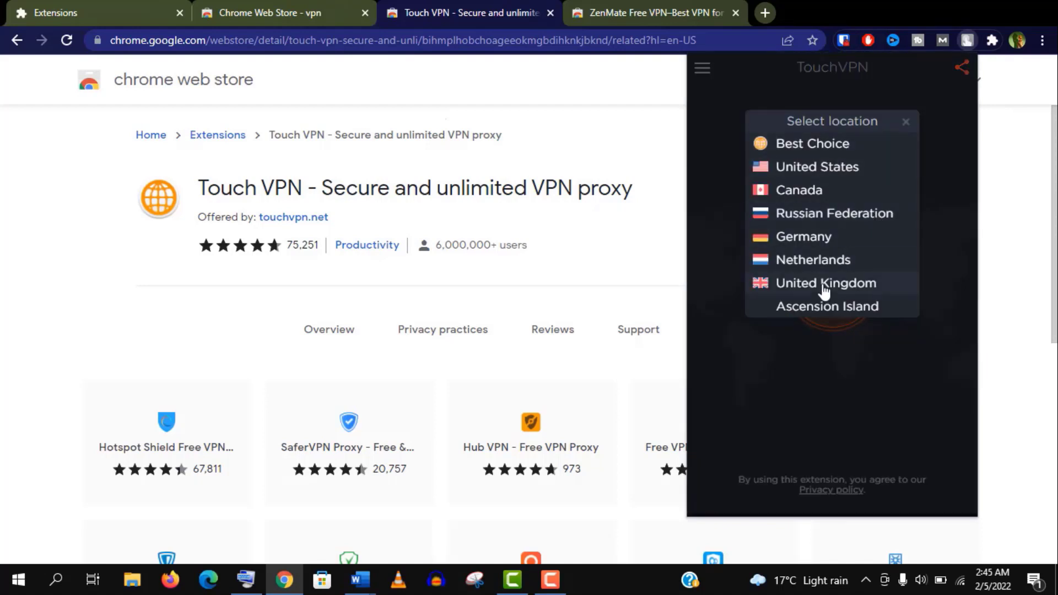
click(909, 126)
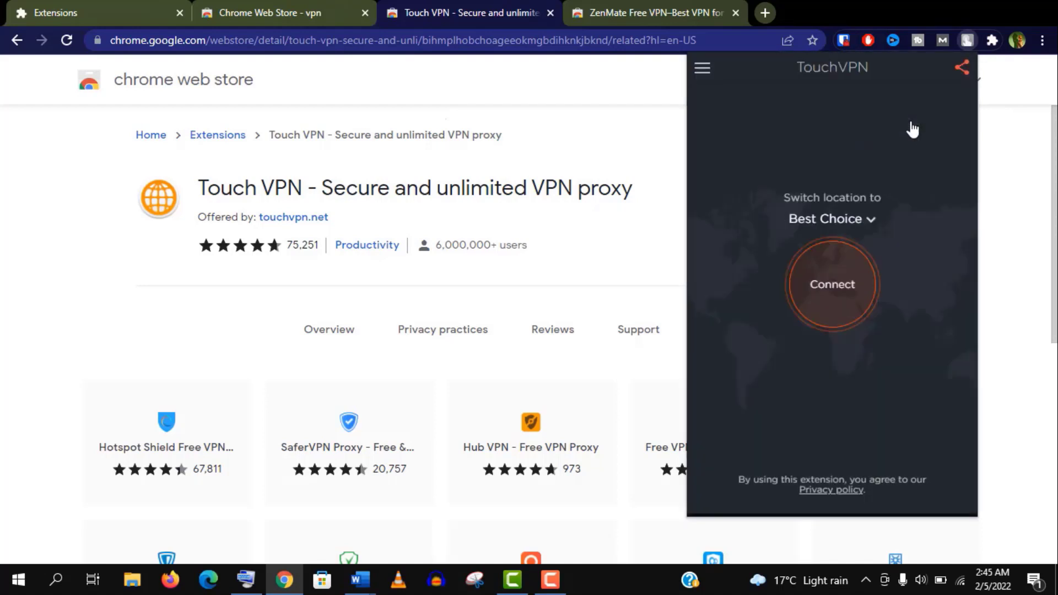
click(991, 149)
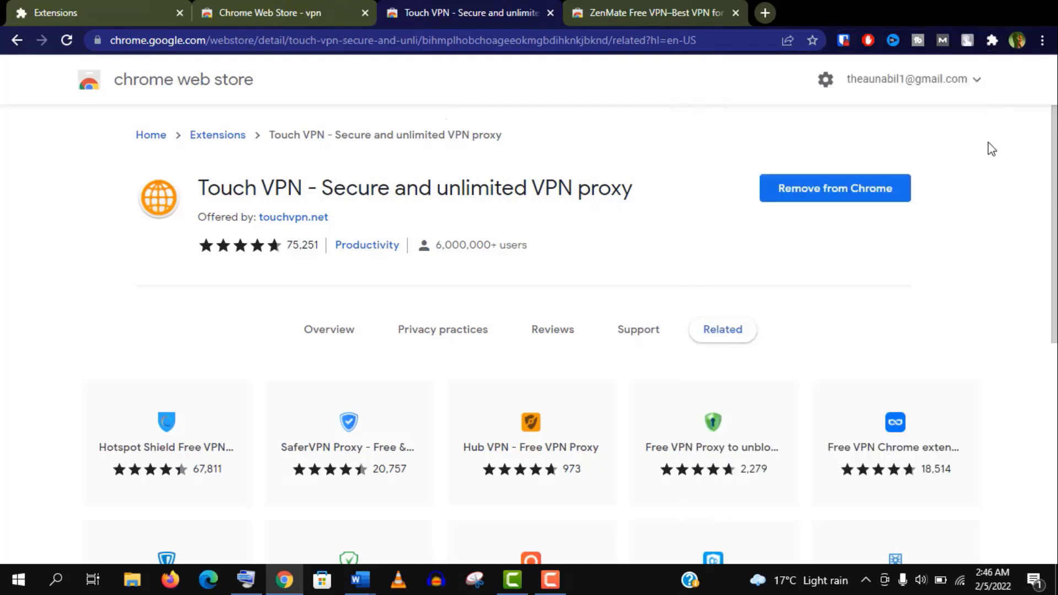
Step: Open a new Incognito window and minimize it
click(1040, 40)
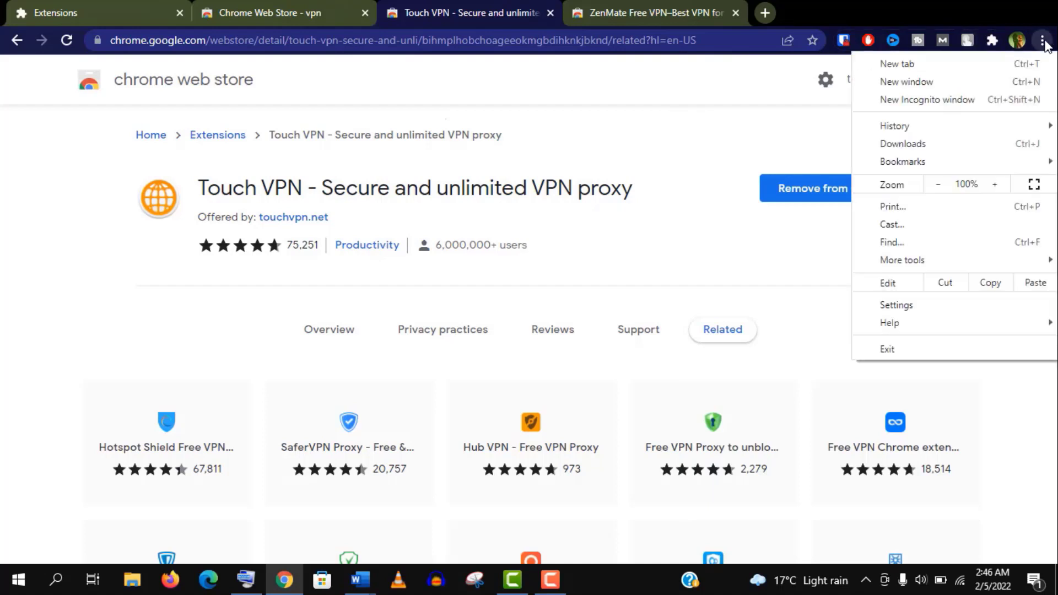
click(952, 100)
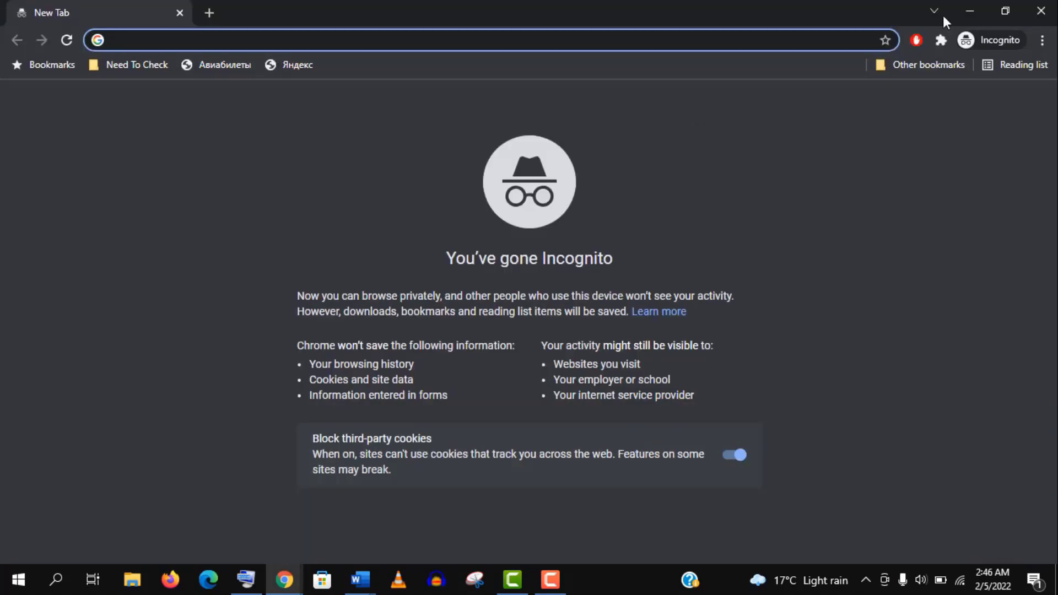
click(975, 10)
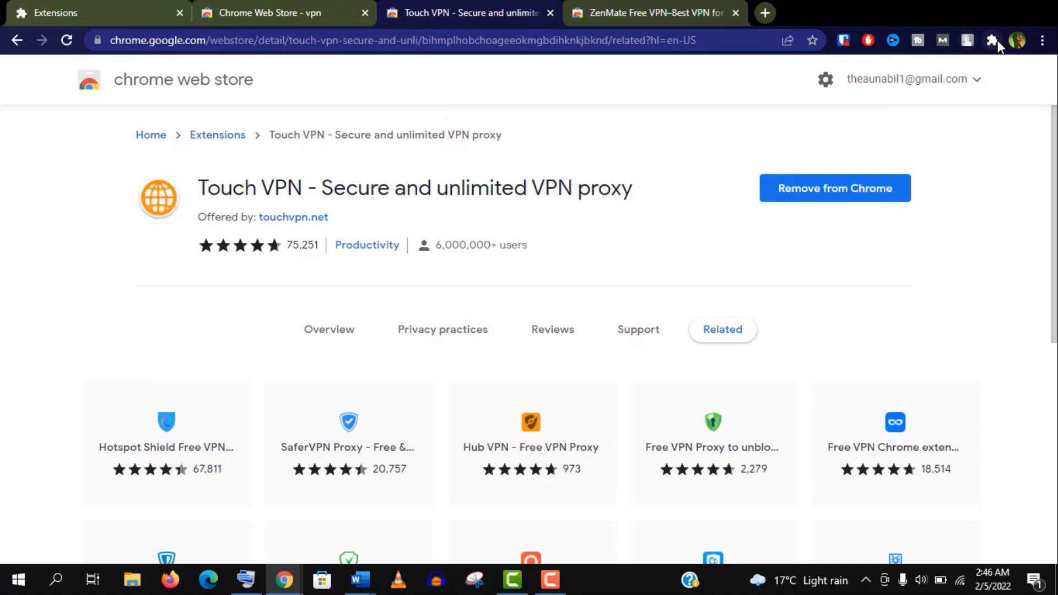
Step: Open Touch VPN's details page from Manage extensions
click(991, 40)
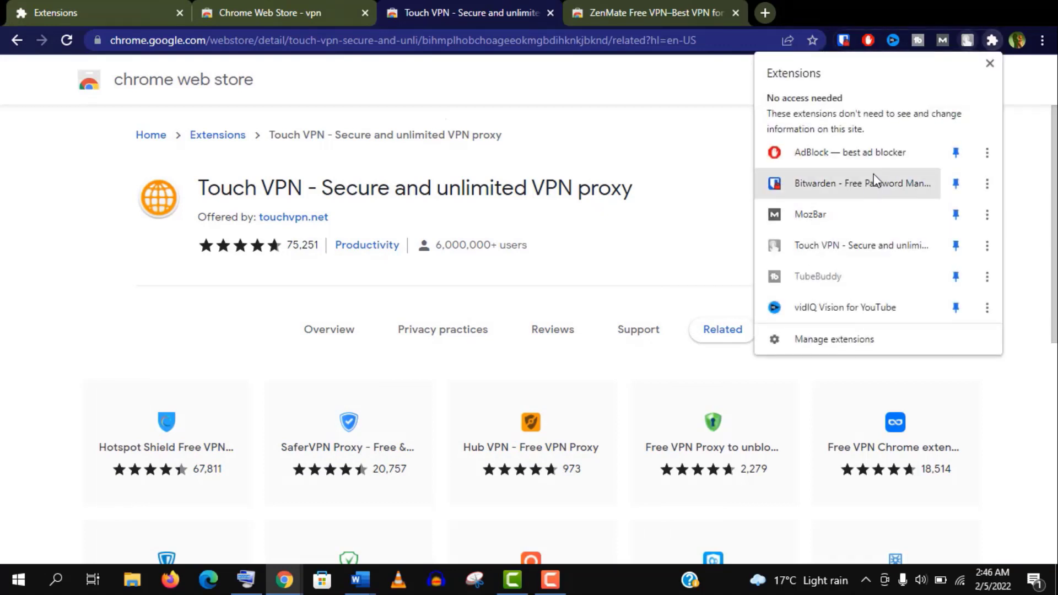
click(821, 338)
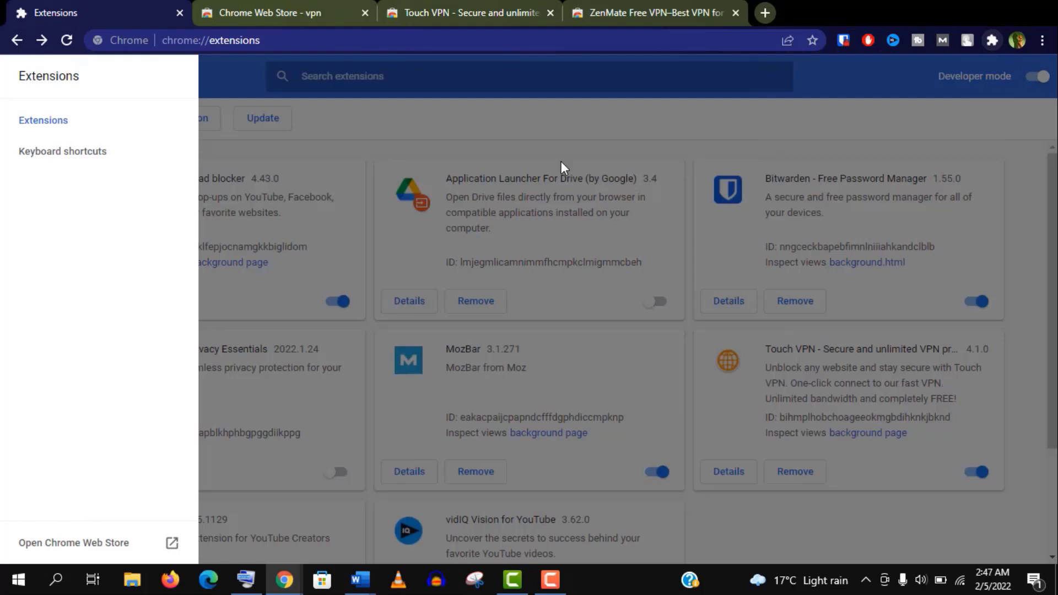
click(528, 115)
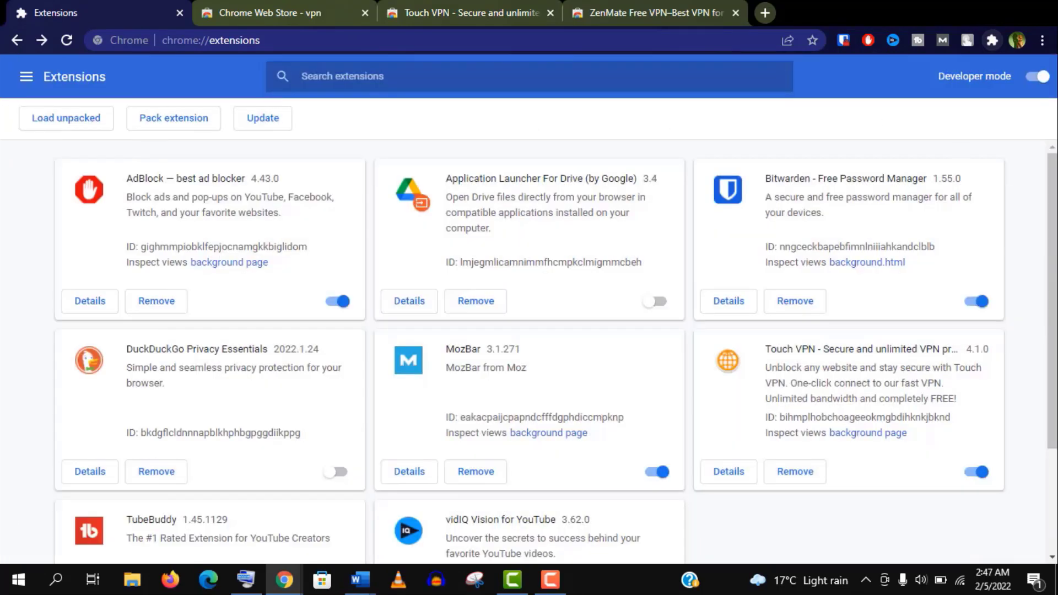
scroll(851, 415, down, 1)
click(735, 413)
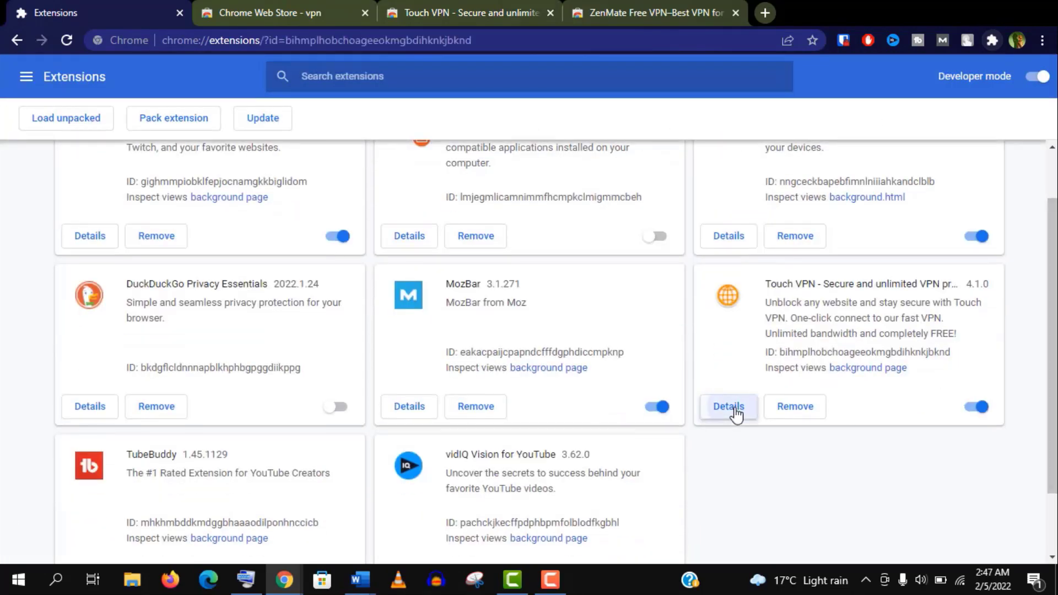
drag(1052, 248, 1052, 438)
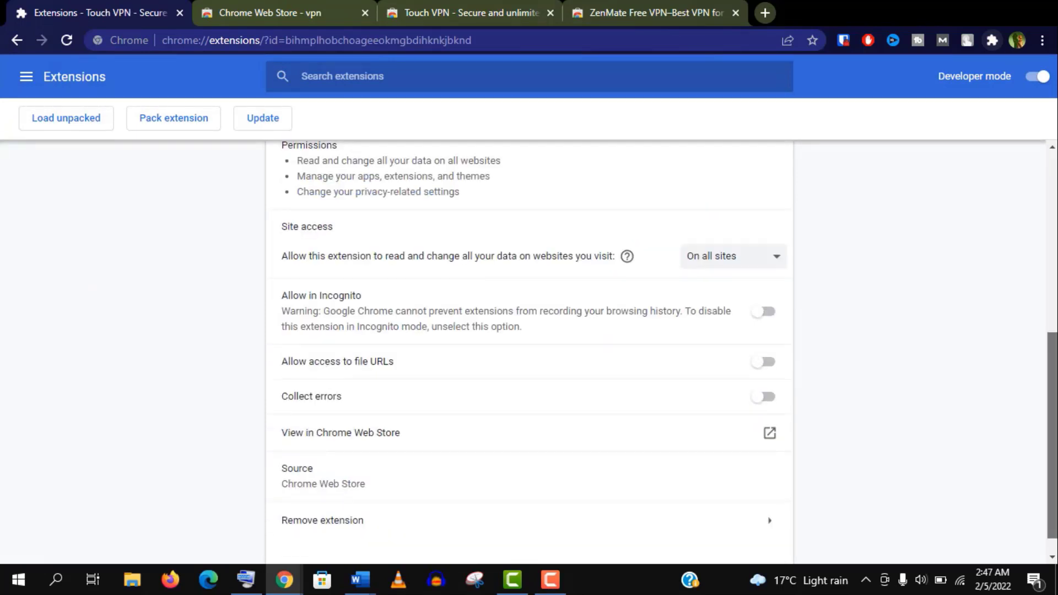
Step: Allow Touch VPN in Incognito, connect through United States, and enable its ad blocker
click(767, 314)
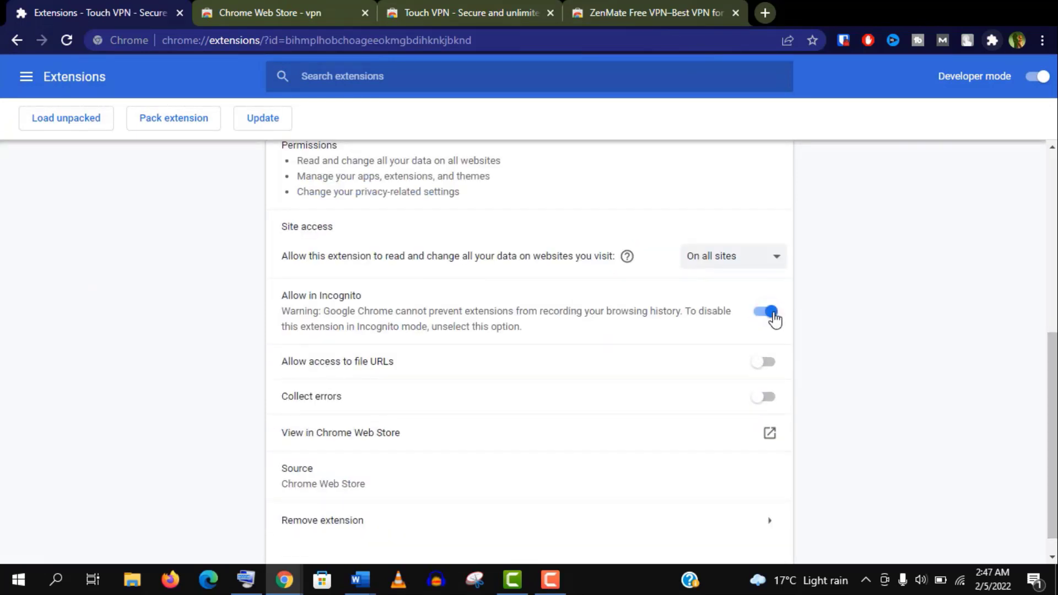
key(ctrl+shift+n)
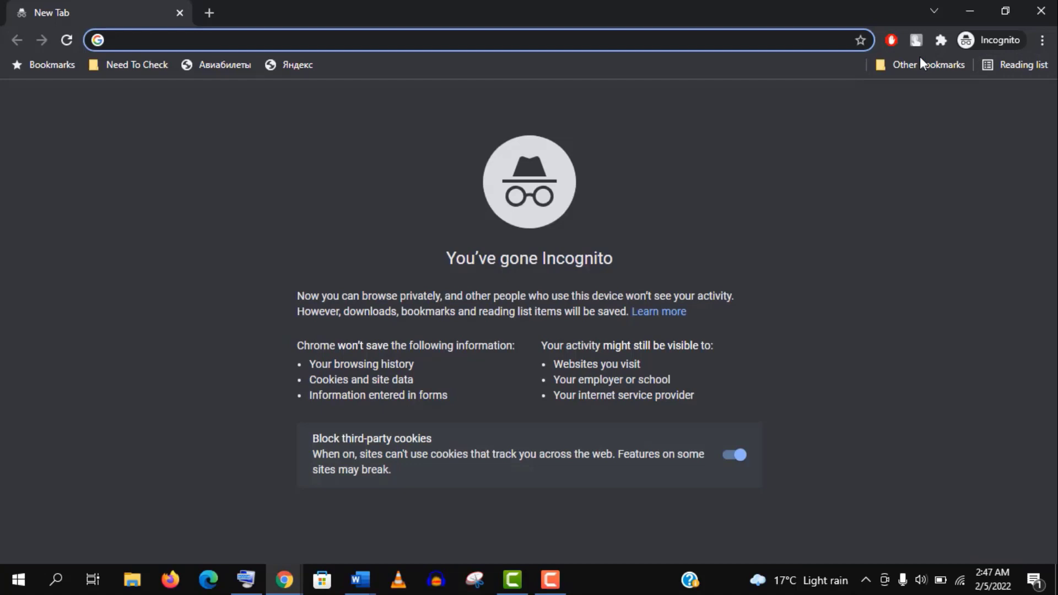
click(916, 40)
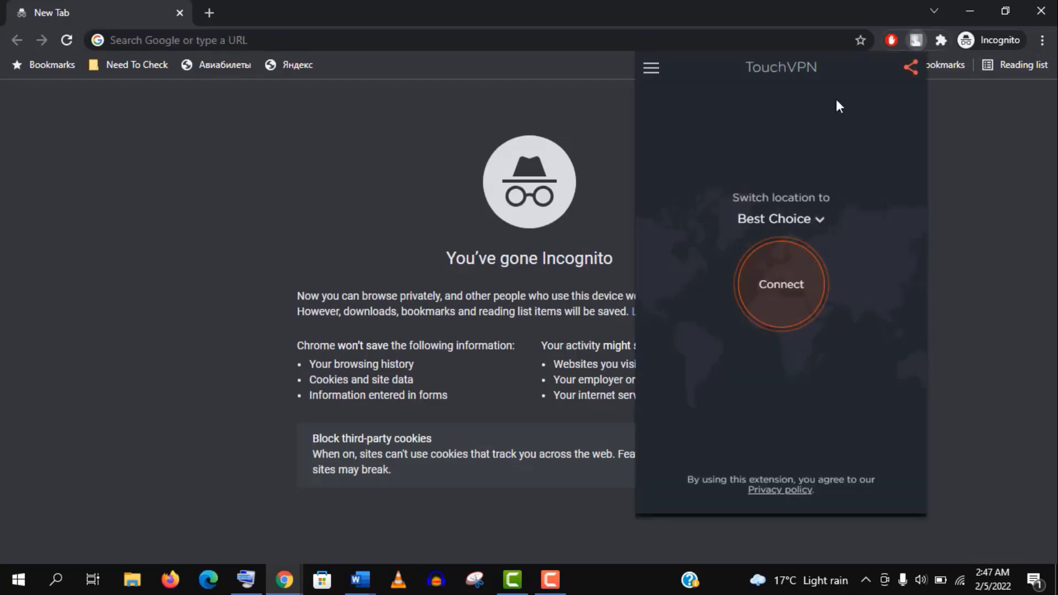
click(820, 220)
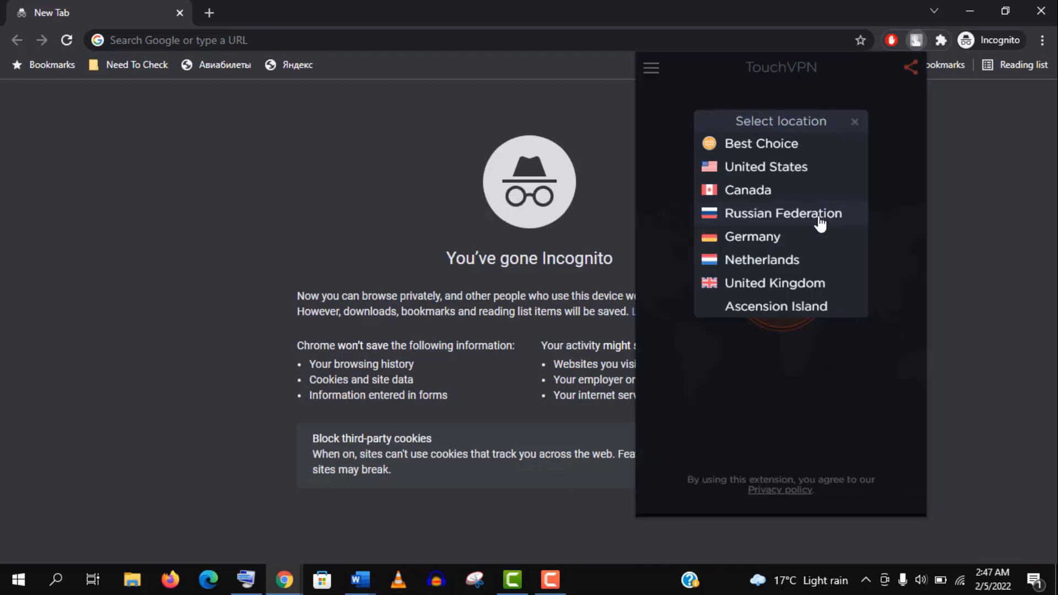
click(768, 170)
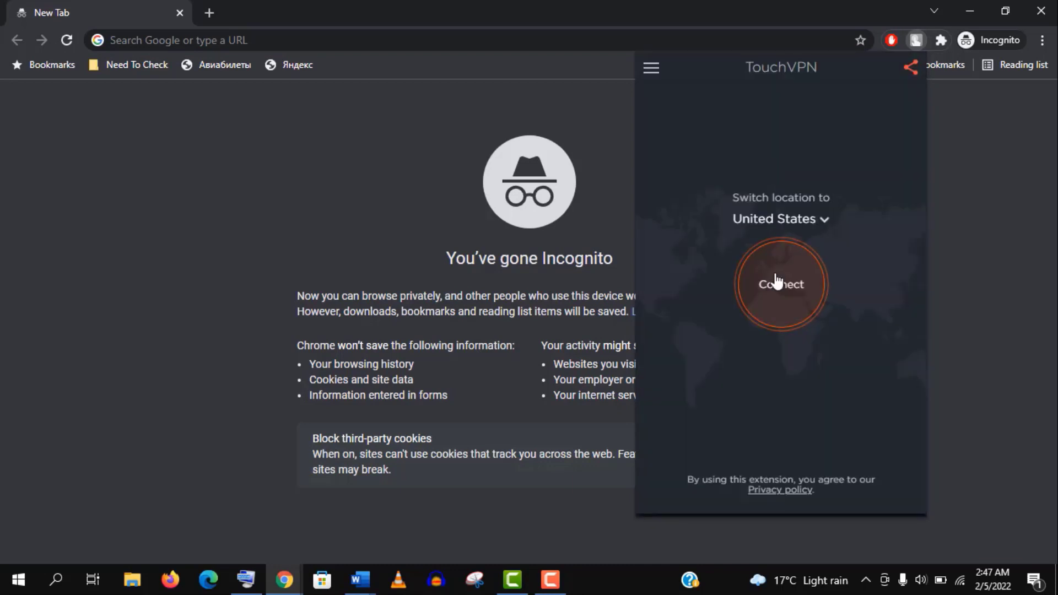
click(777, 282)
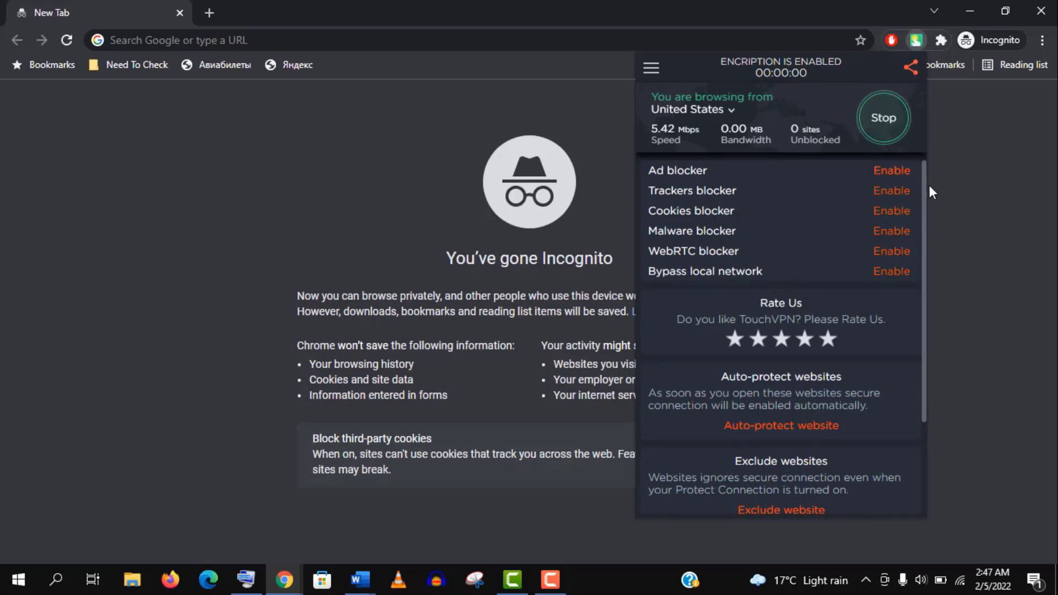
click(894, 174)
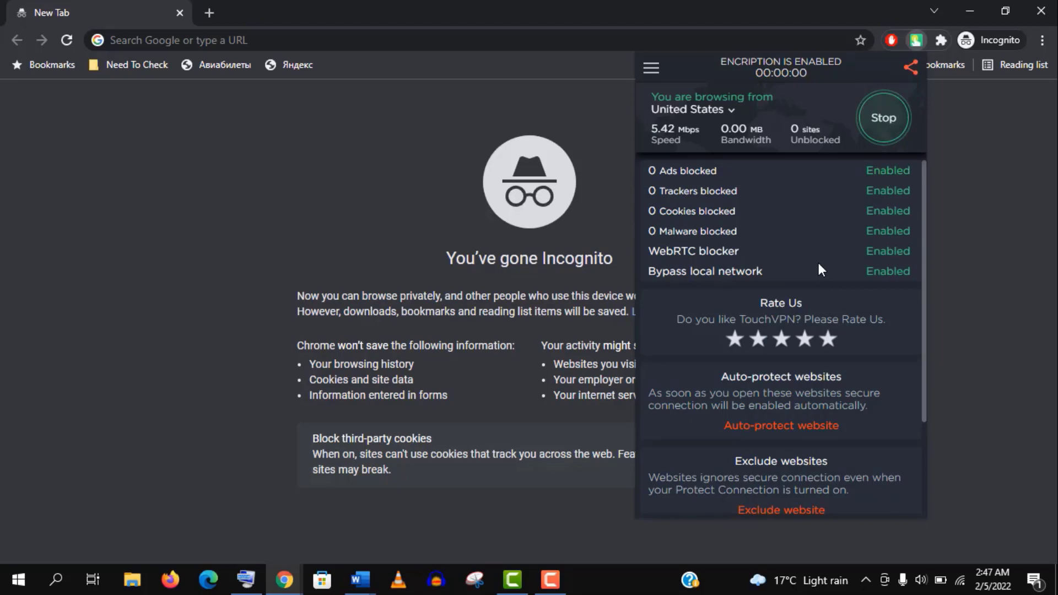
click(1002, 232)
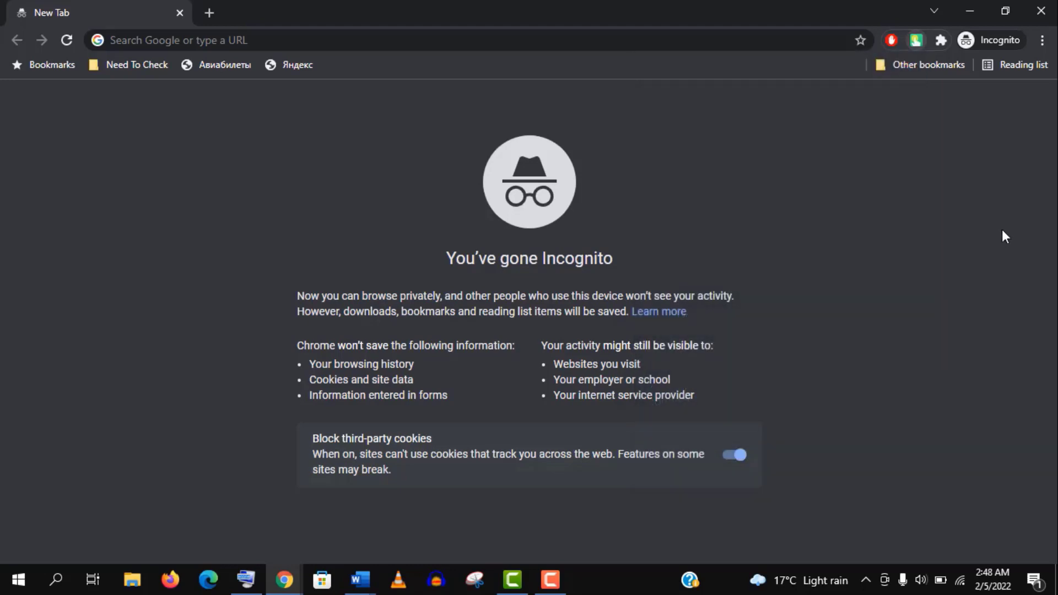
Step: Search for the current public IP address in a fresh tab
click(211, 7)
click(179, 13)
text(whats my ip)
key(Return)
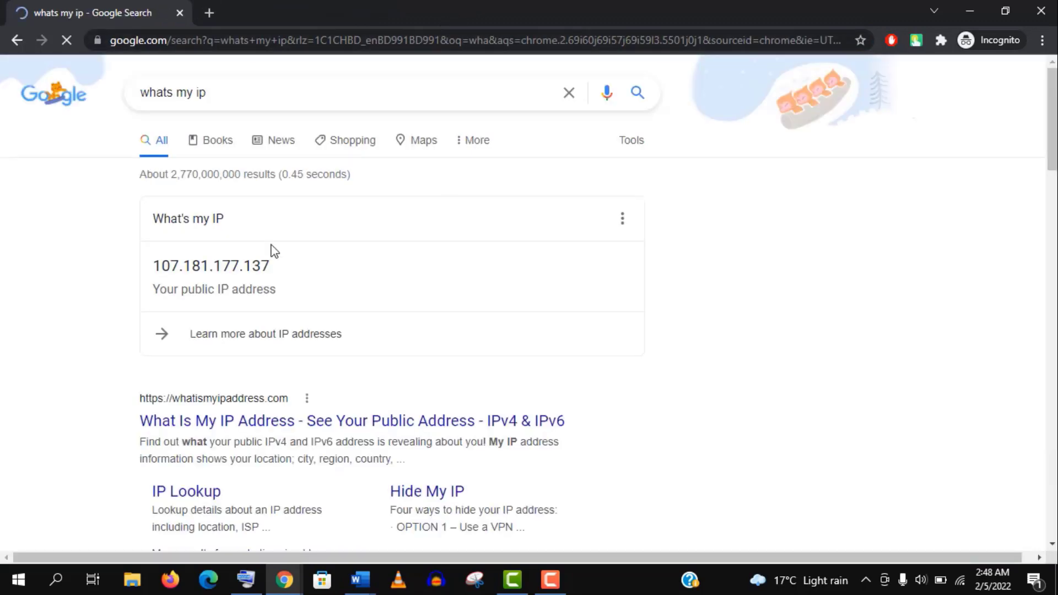
scroll(272, 248, down, 3)
scroll(572, 251, down, 2)
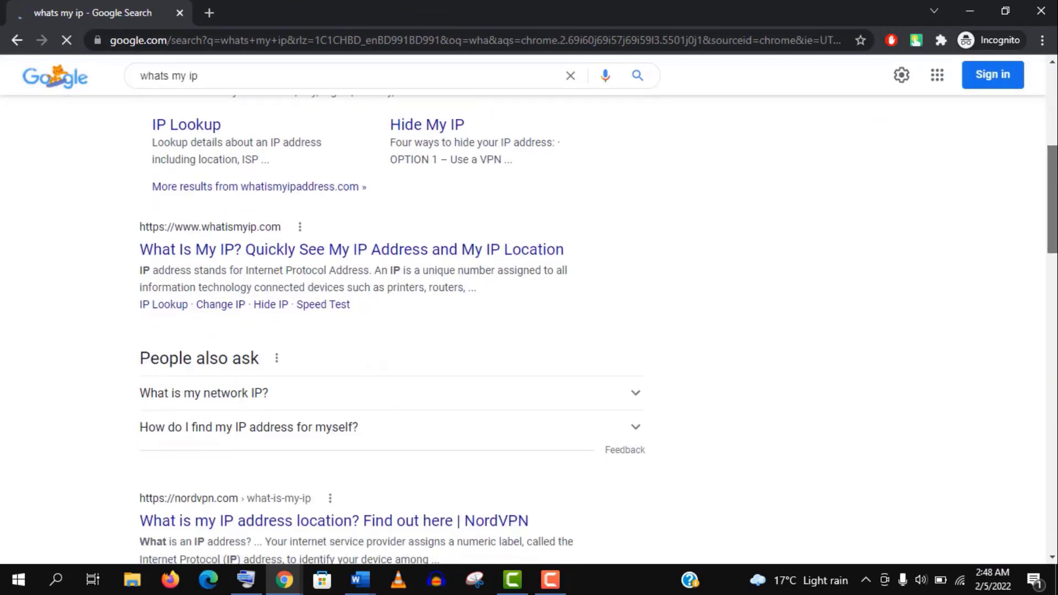
Step: Open whatismyip.com in a new tab and check the reported Vancouver, BC CA location
right_click(386, 252)
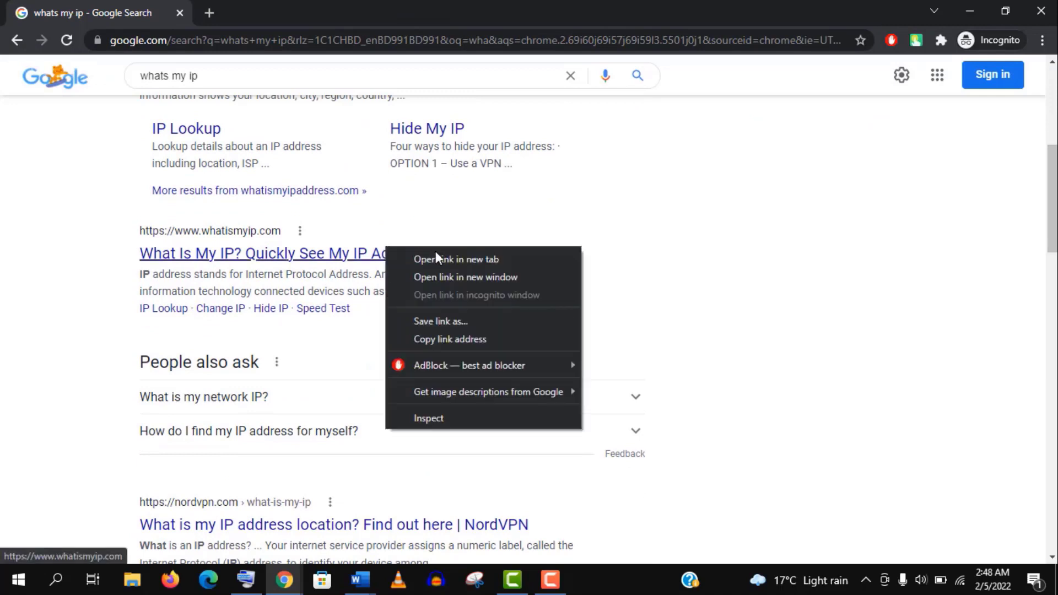
click(438, 252)
click(285, 10)
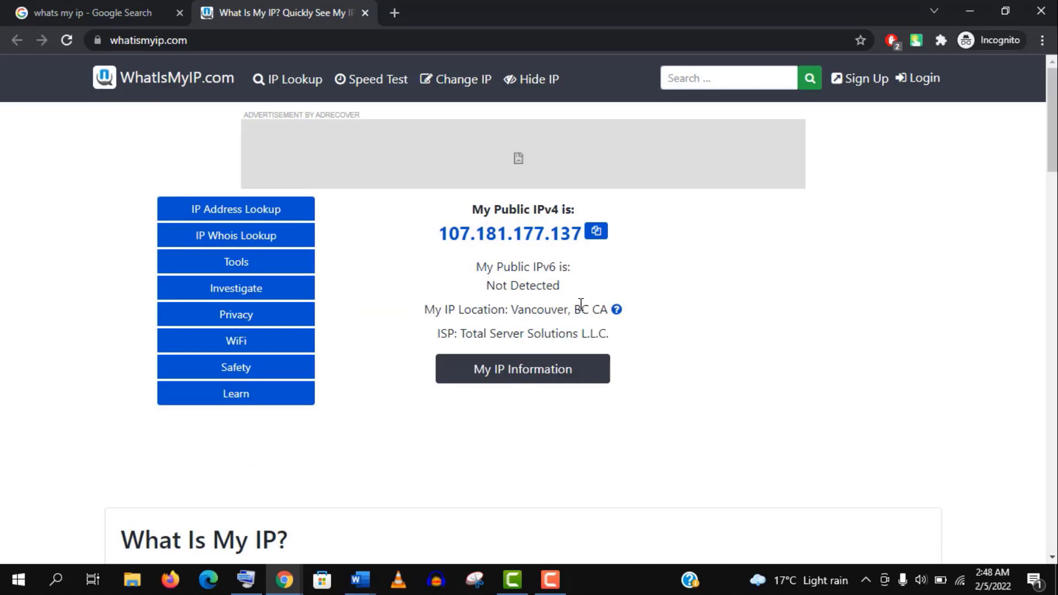
click(917, 40)
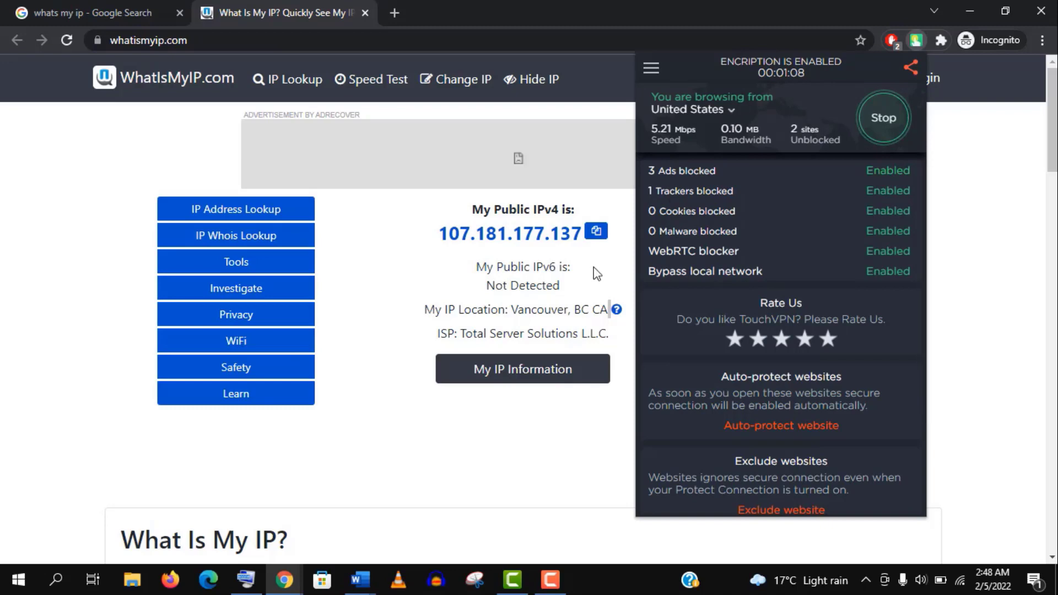
double_click(596, 311)
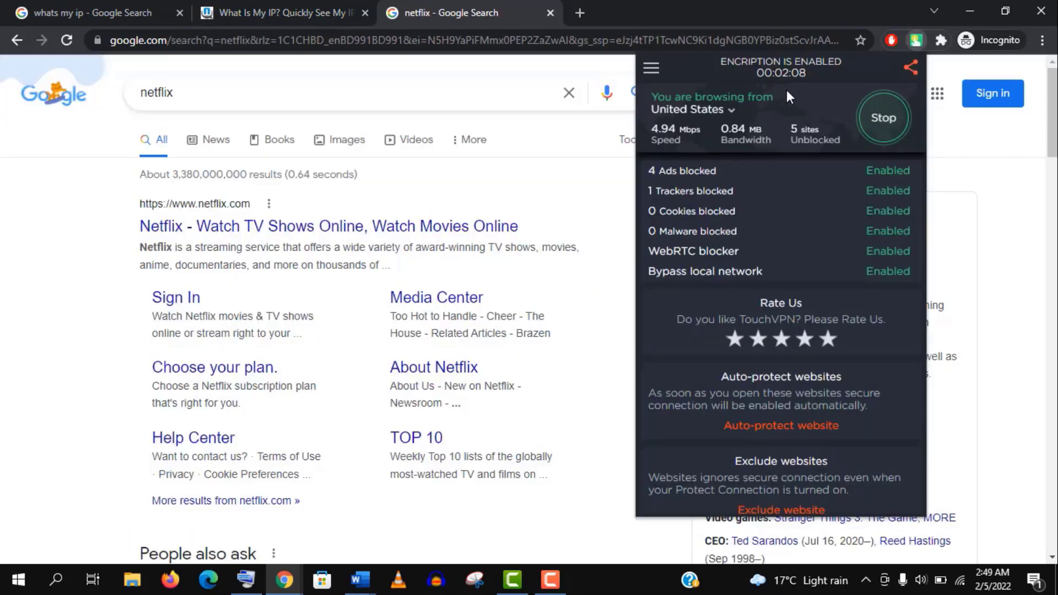
click(295, 5)
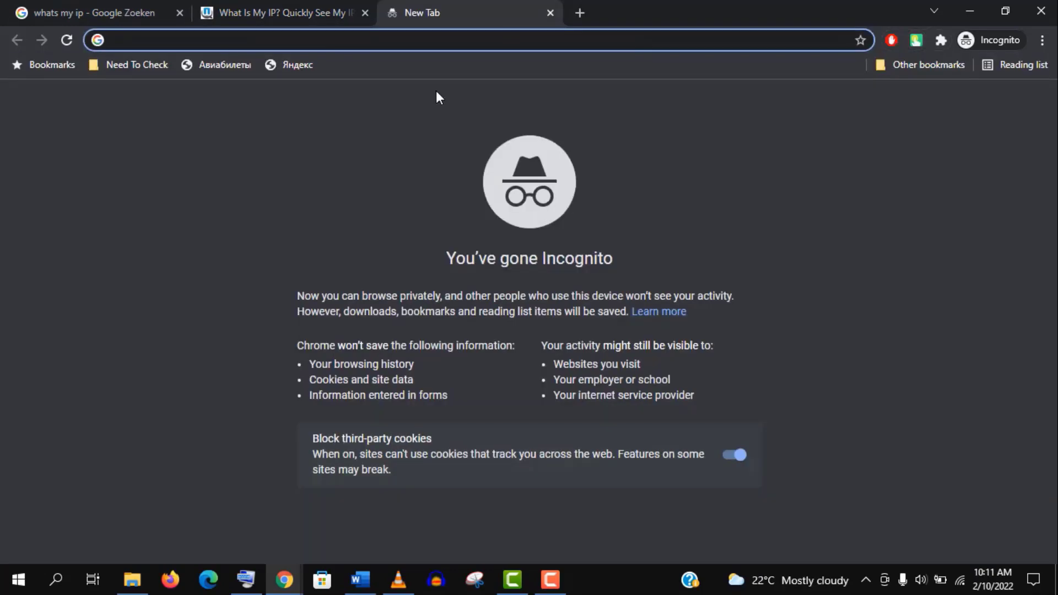
text(fast.com)
Step: Load fast.com and measure the VPN connection speed at 5.6 Mbps
key(Return)
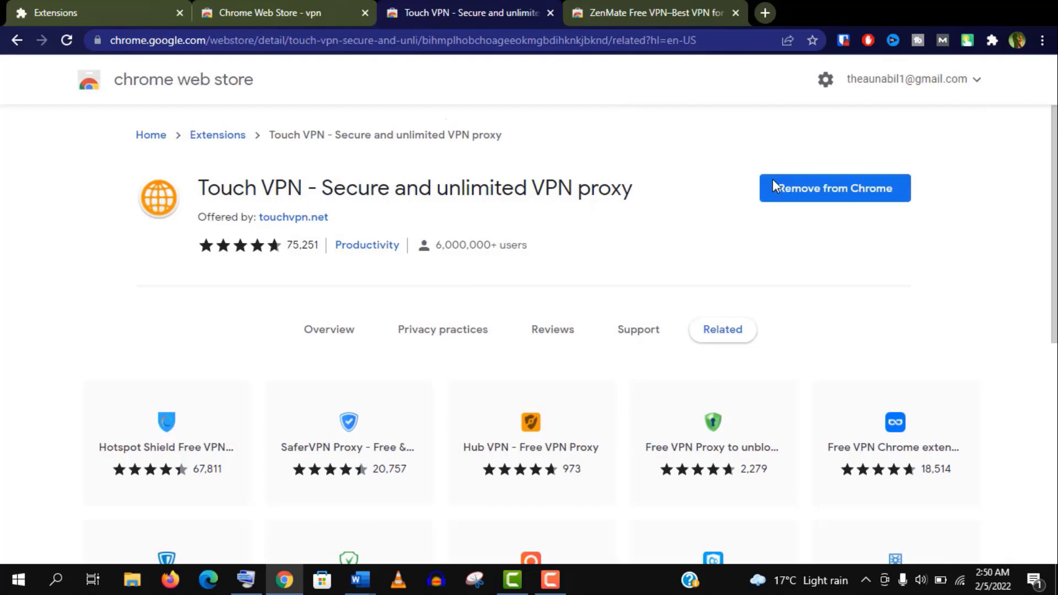
Step: Remove Touch VPN from Chrome and close its store page
click(810, 191)
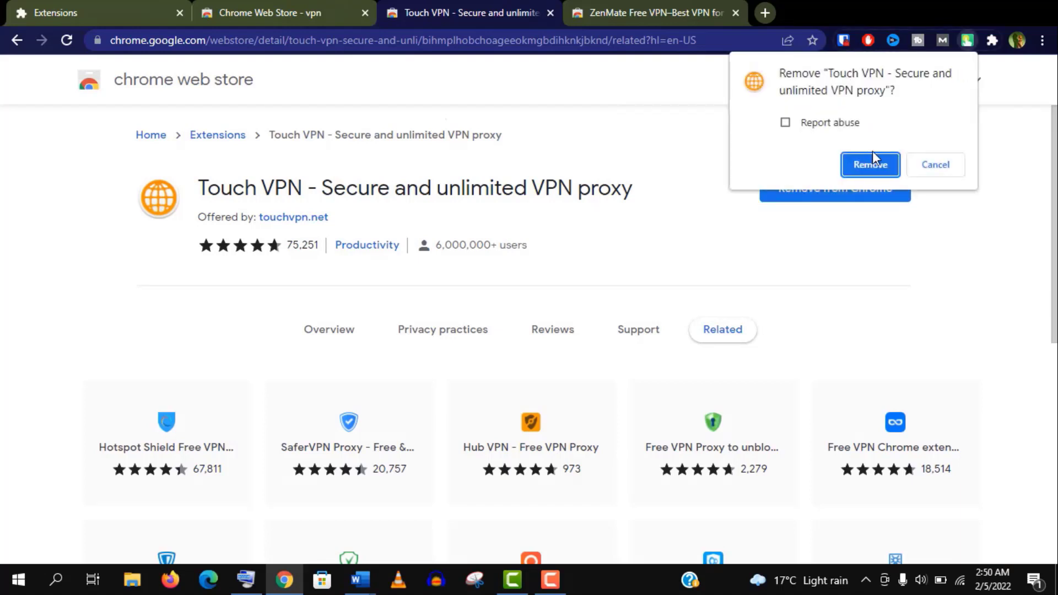
click(870, 166)
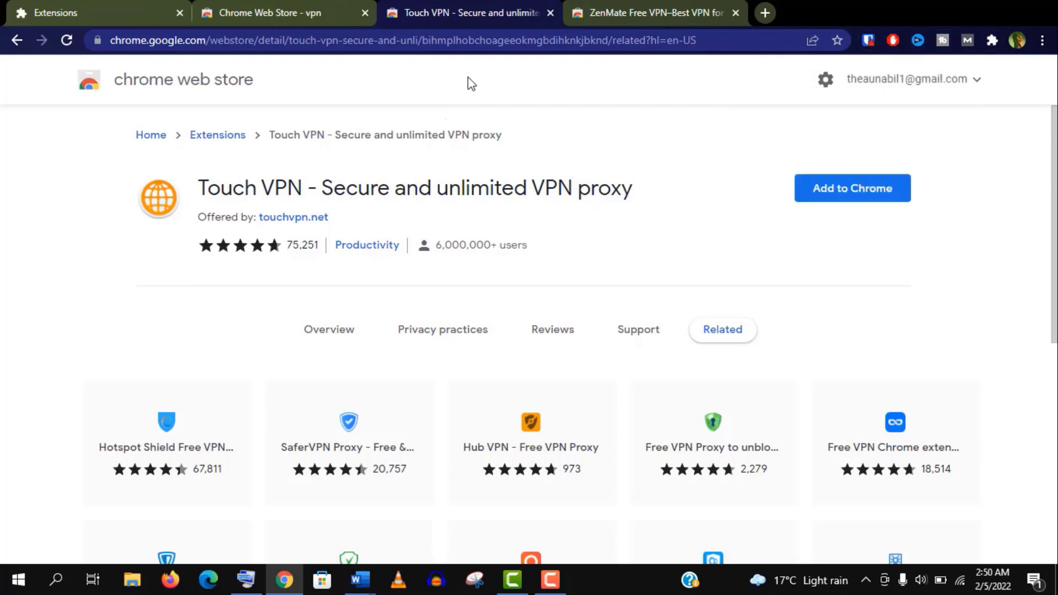
click(549, 13)
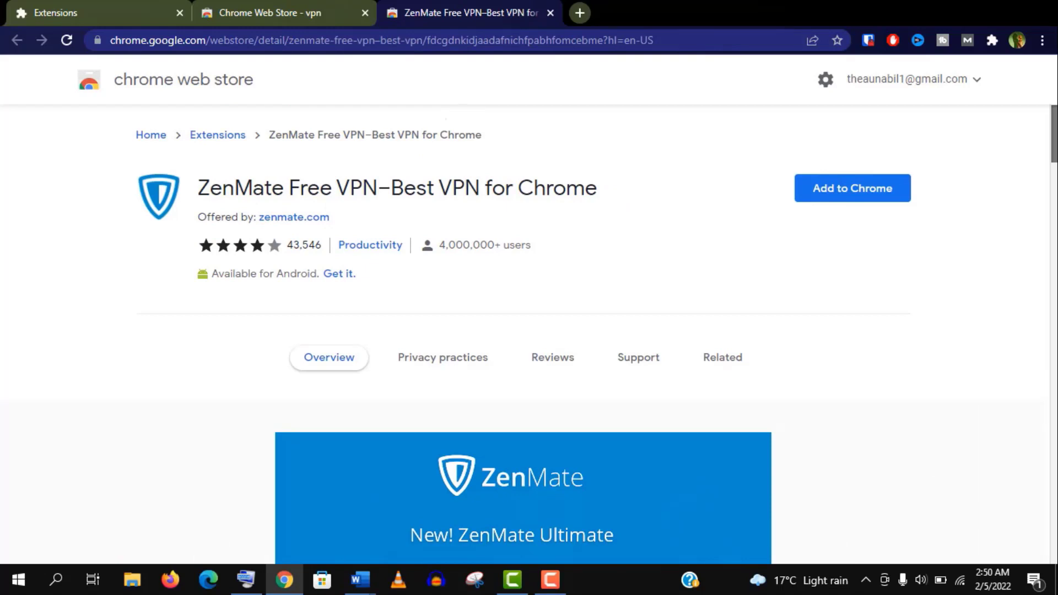
Step: Add ZenMate Free VPN, pin it, and view its server country list
click(840, 203)
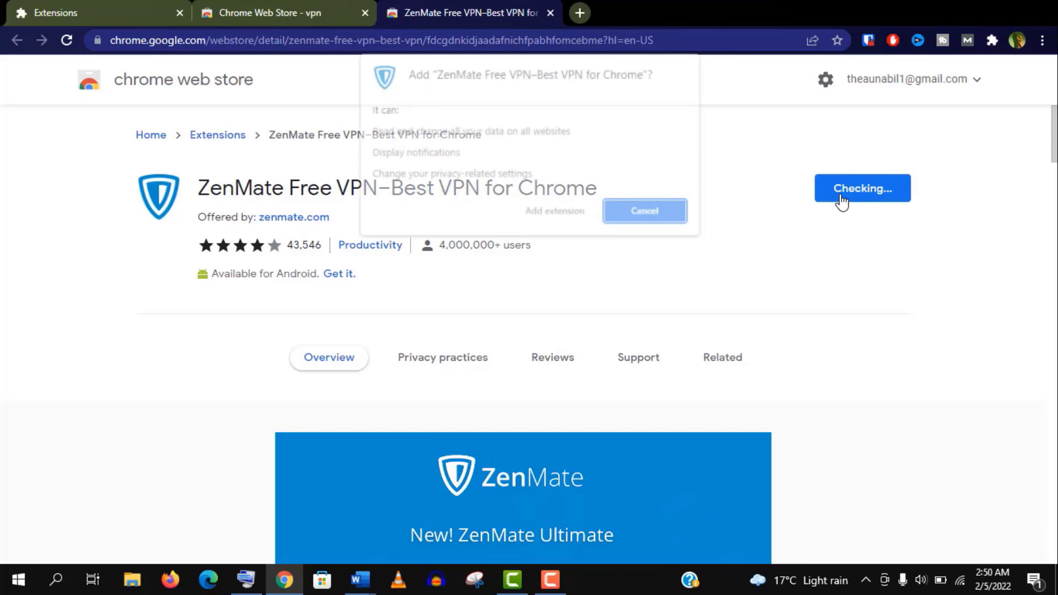
click(559, 222)
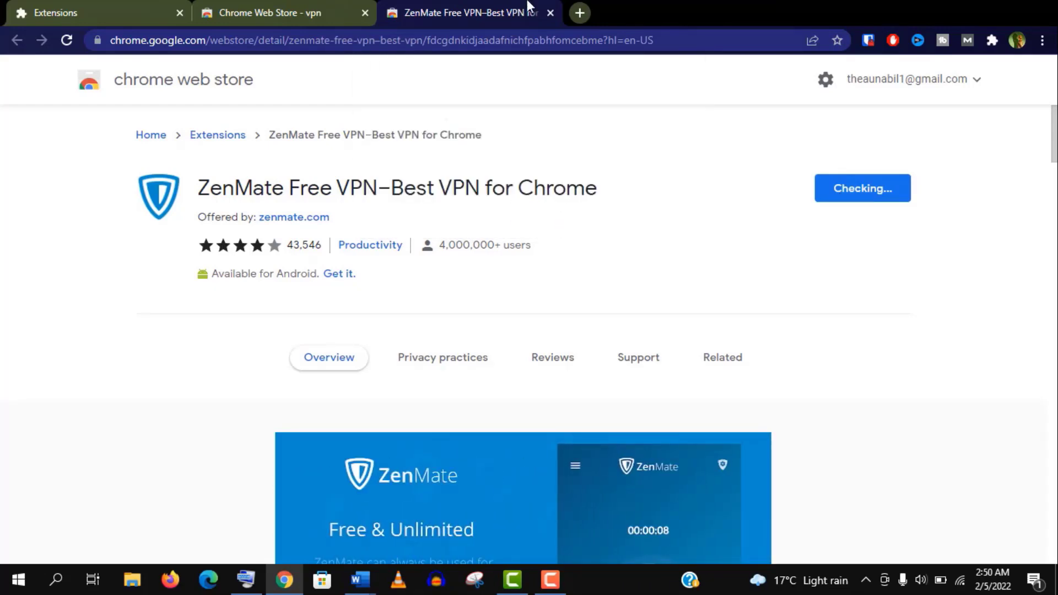
scroll(906, 167, down, 2)
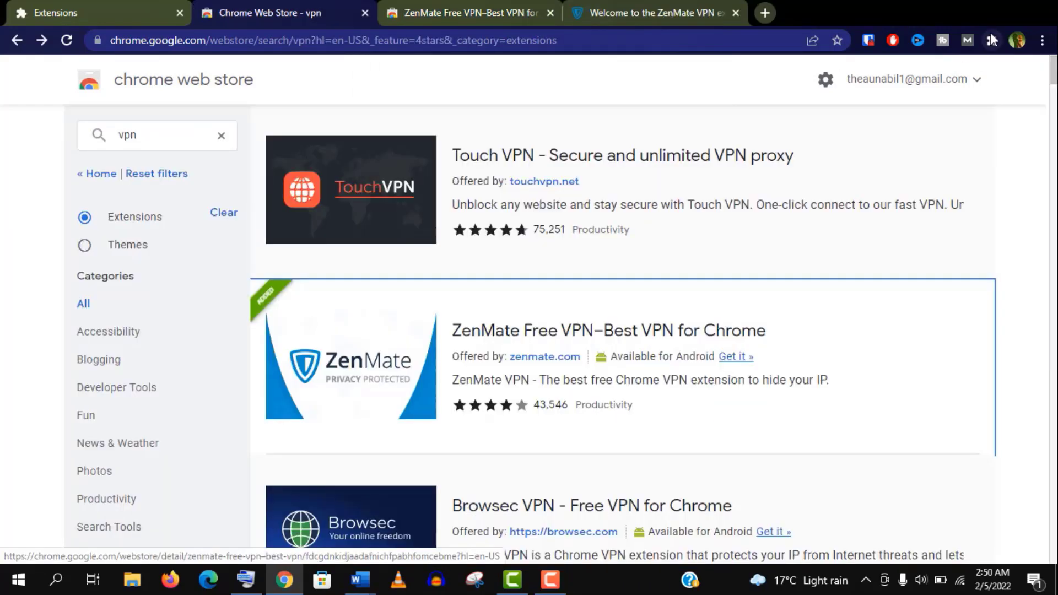
click(991, 37)
click(956, 307)
click(859, 306)
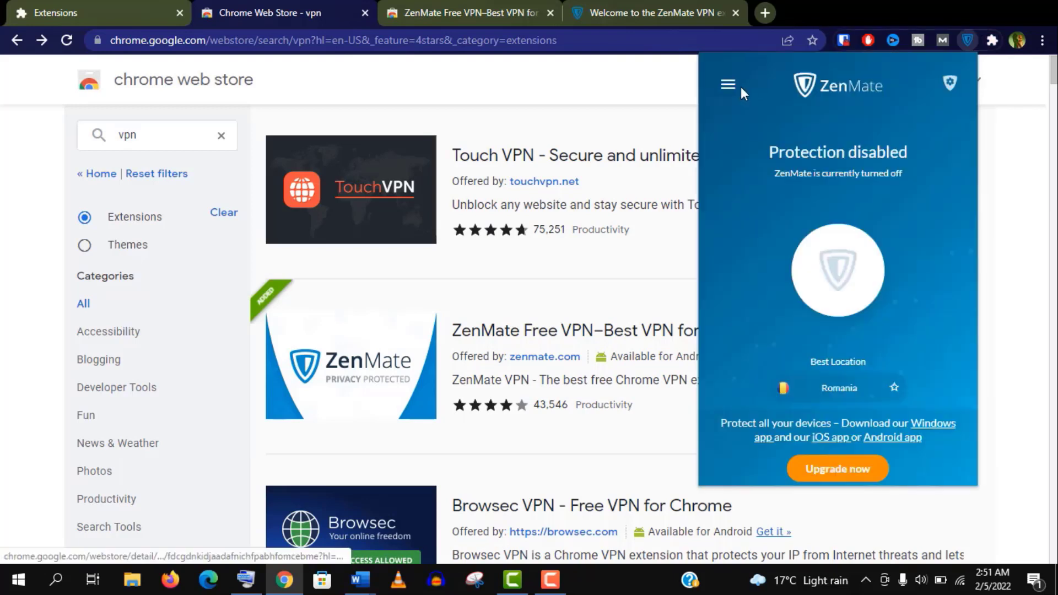
click(854, 393)
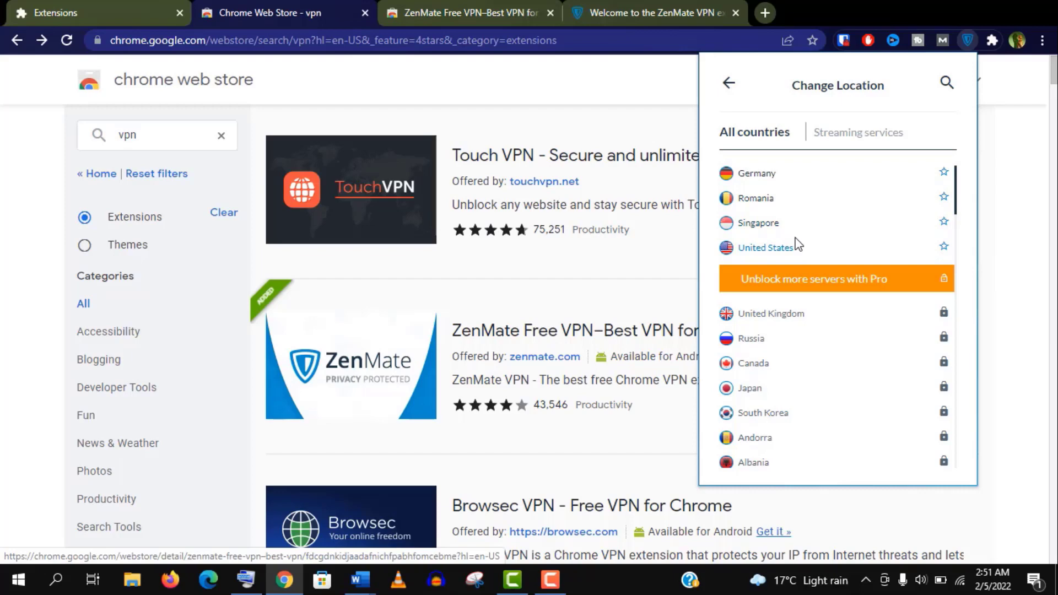
Step: Allow ZenMate to run in Incognito from its extension details
click(490, 19)
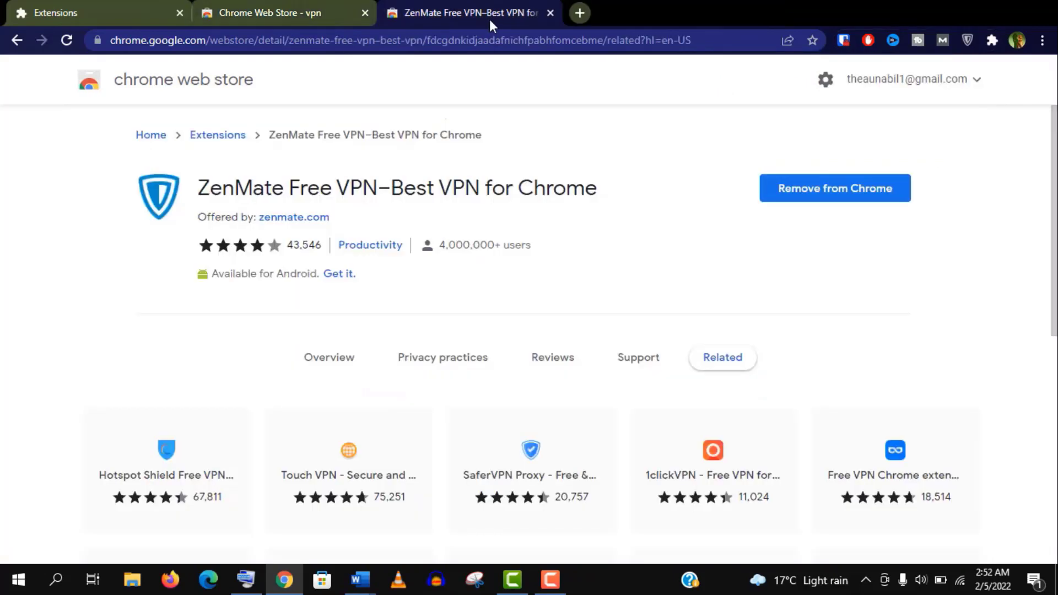
click(122, 1)
scroll(656, 179, down, 2)
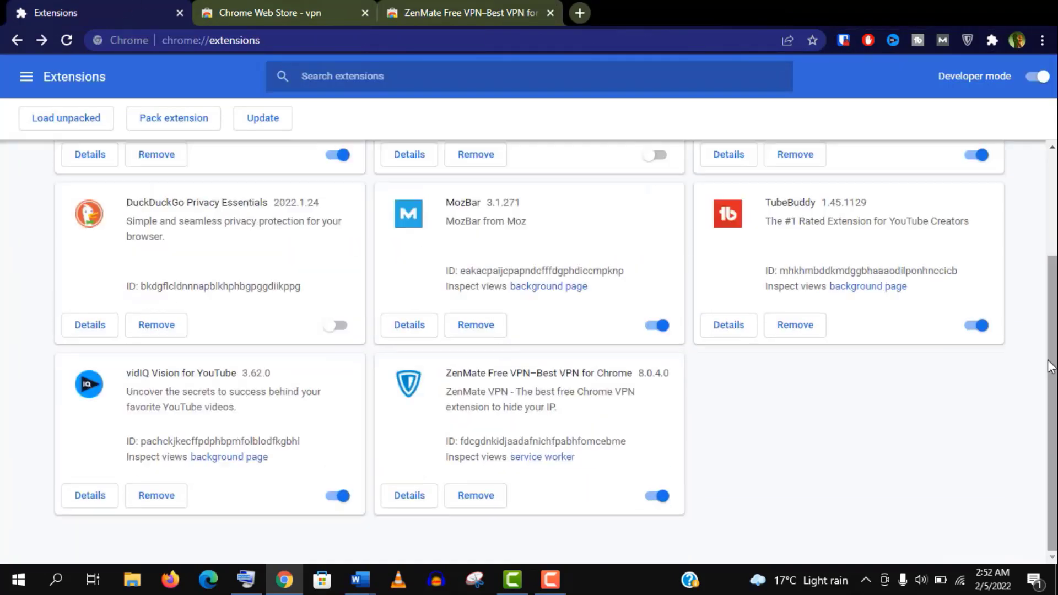
click(423, 501)
scroll(784, 351, down, 3)
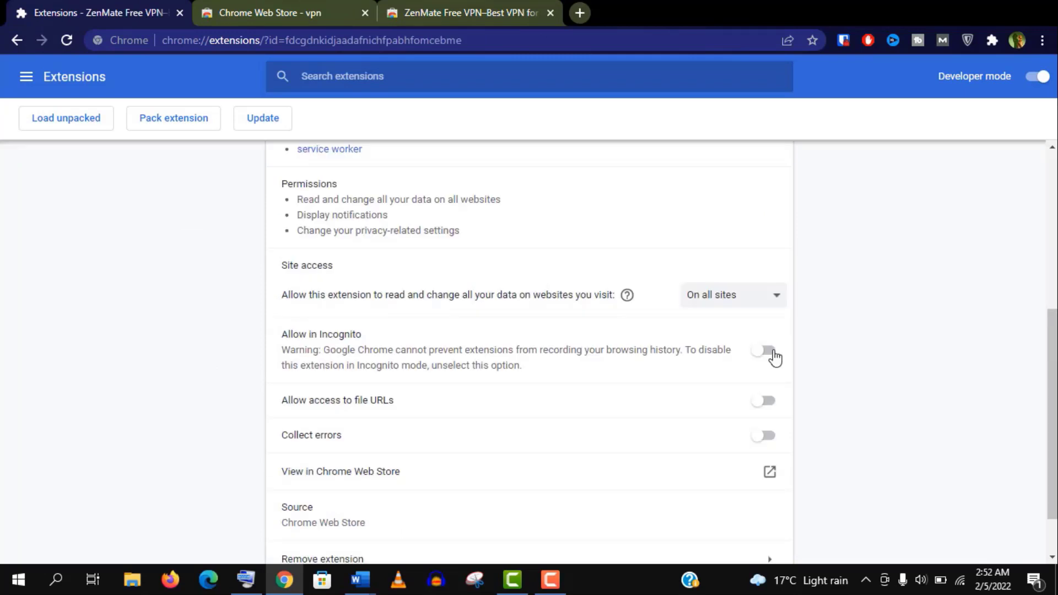
click(770, 354)
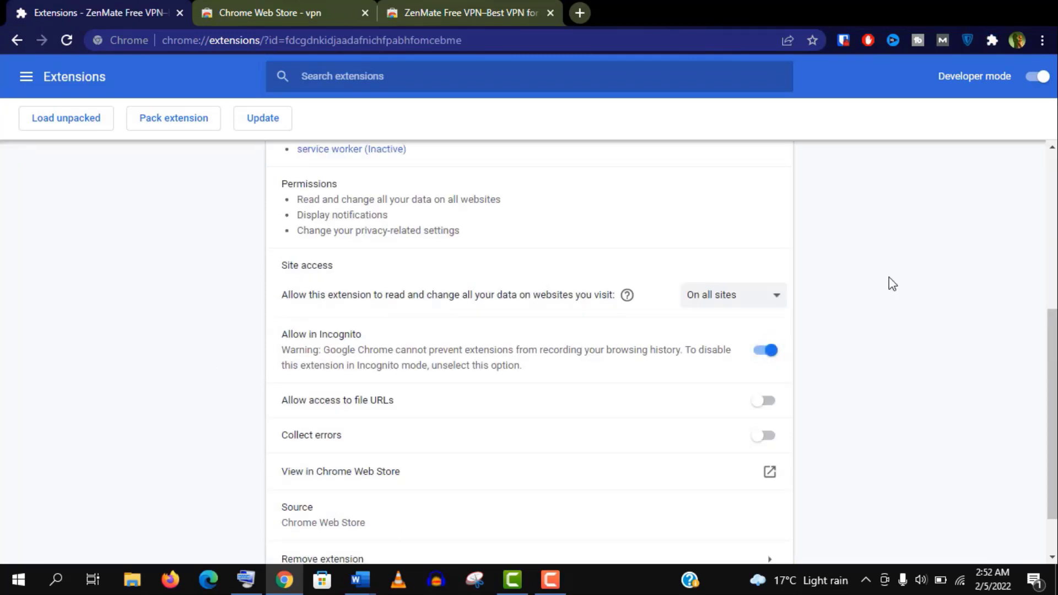
Step: Connect ZenMate to United States in a new Incognito window
click(1041, 42)
click(940, 99)
click(913, 40)
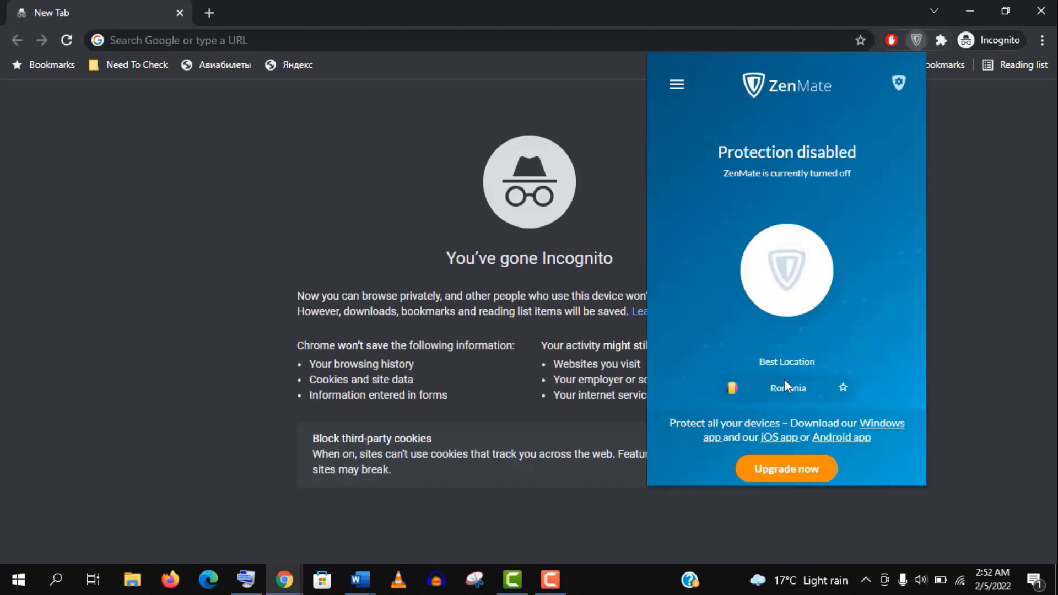
click(785, 389)
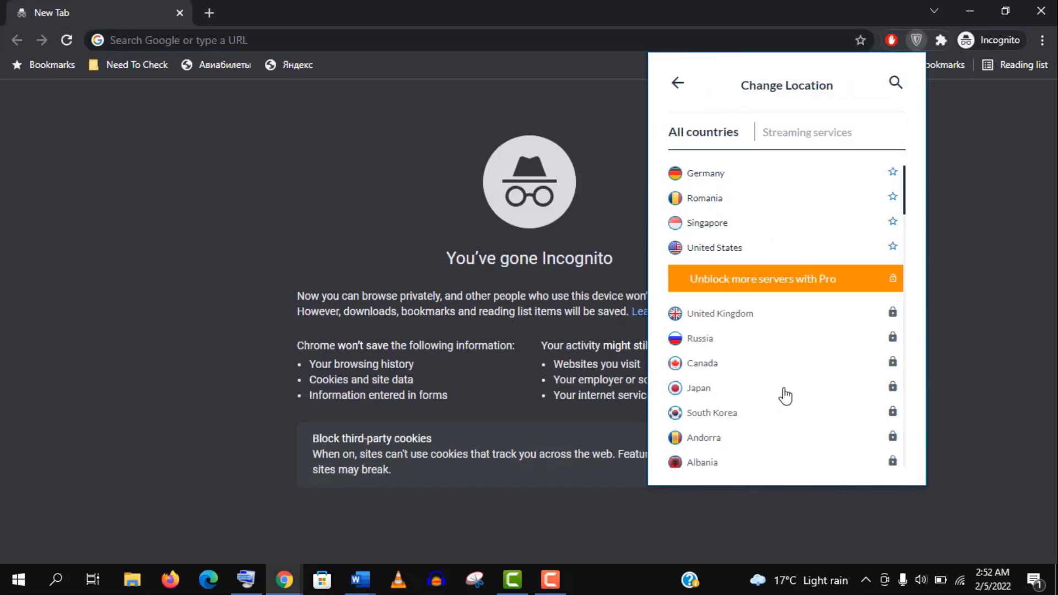
click(737, 249)
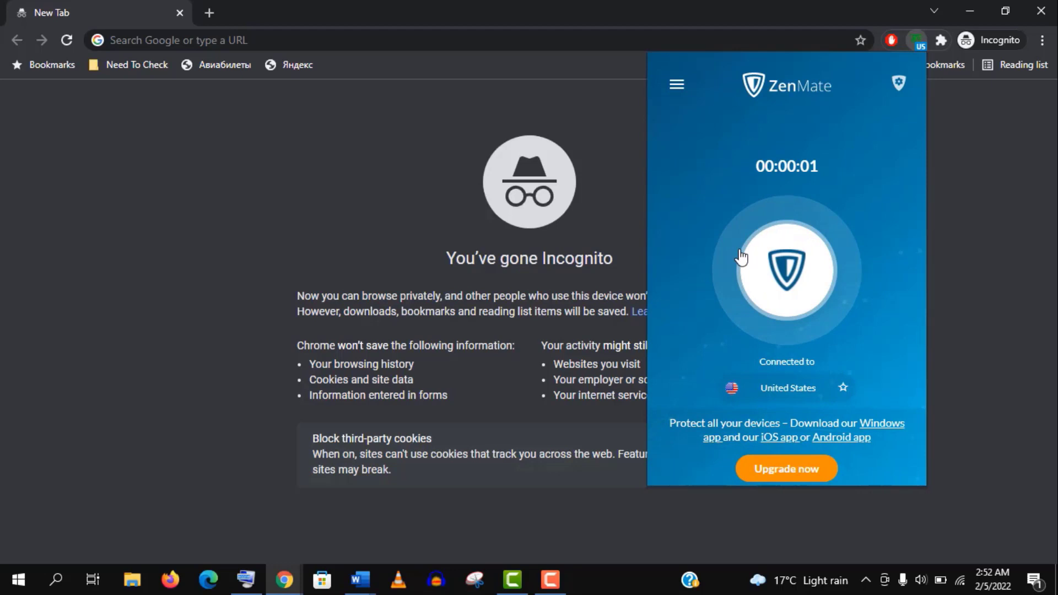
Step: Turn on ZenMate's Tracking Blocker, Malware Blocker and WebRTC Protect
click(898, 83)
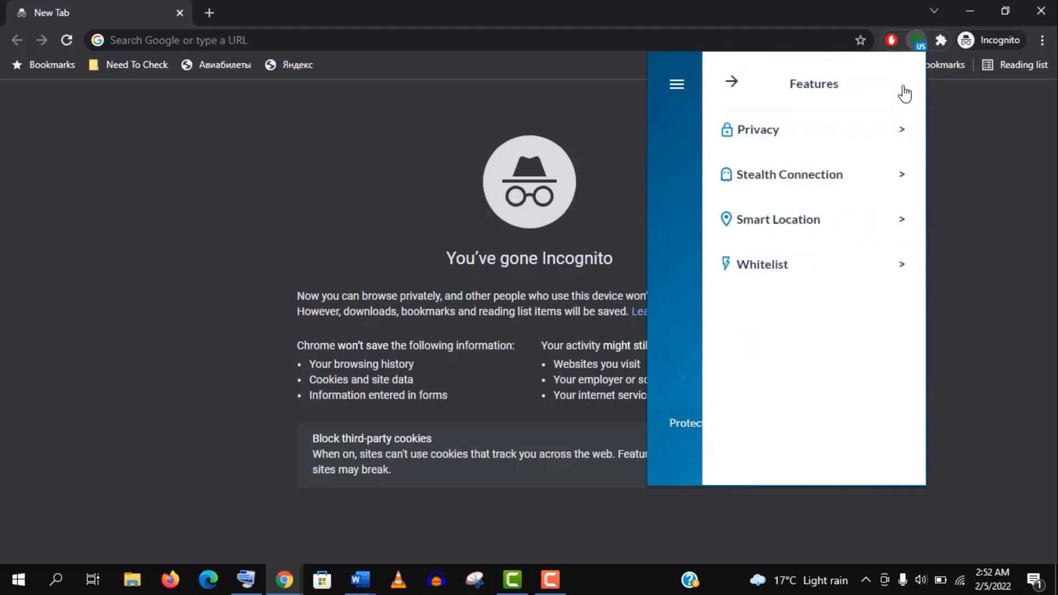
click(902, 134)
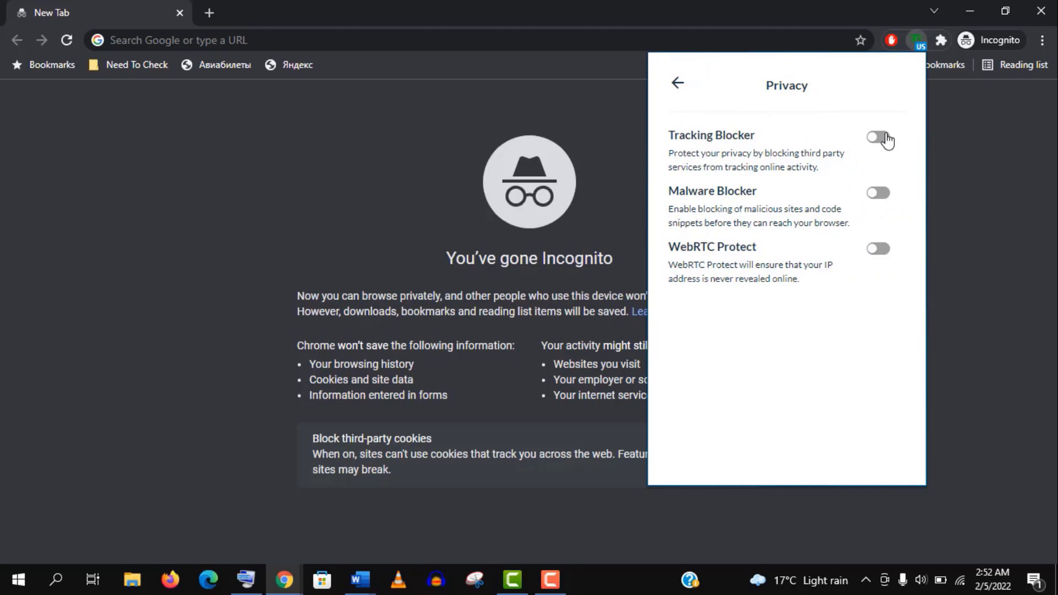
click(883, 139)
click(883, 195)
click(877, 249)
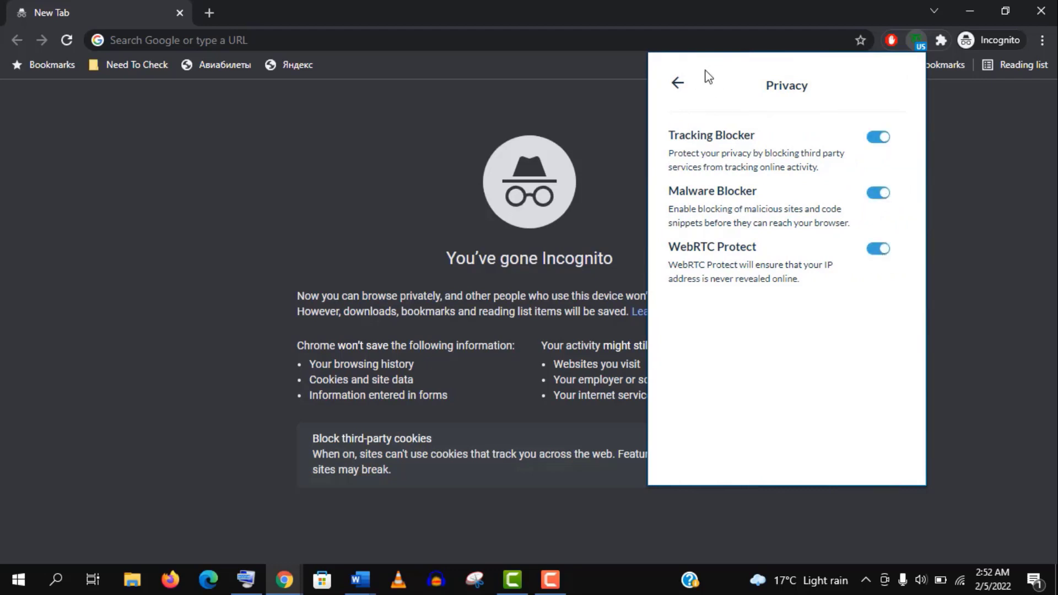
click(677, 85)
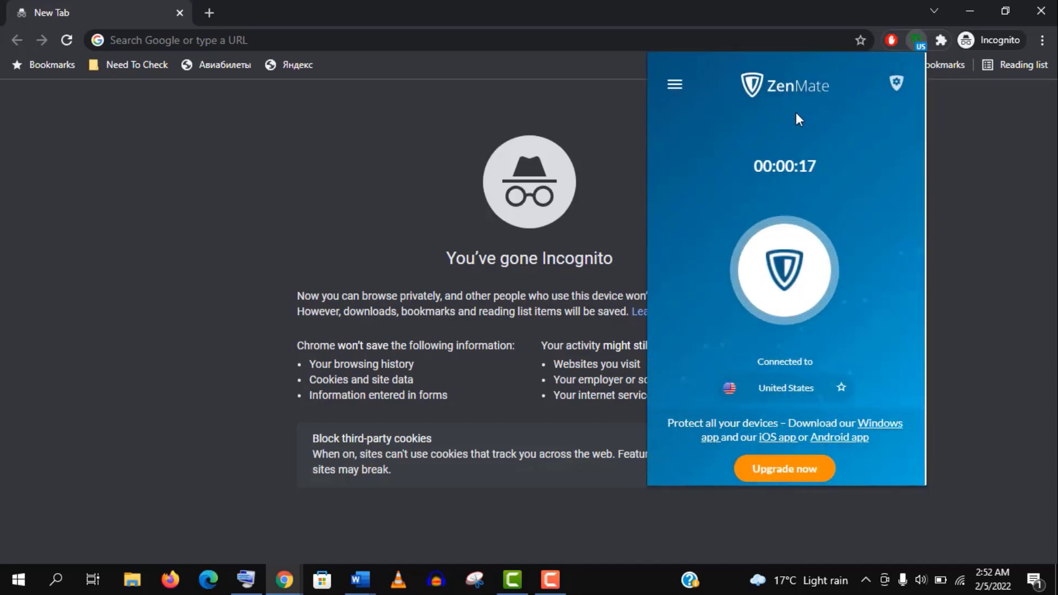
Step: Search 'whats my ip' and open whatismyip.com and the Fast.com speed test in new tabs
key(Escape)
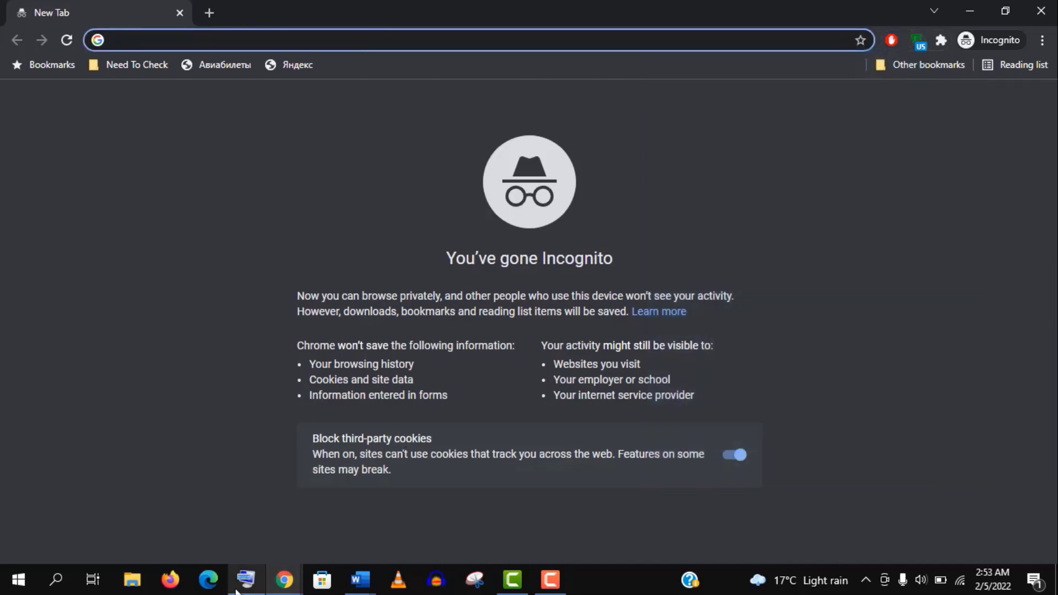
text(w)
key(Return)
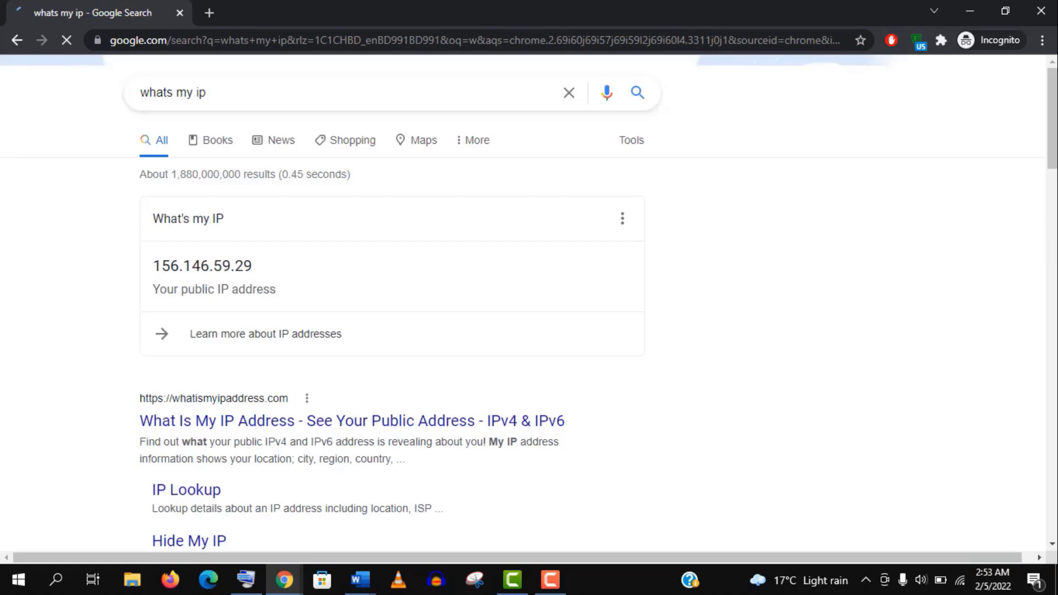
scroll(645, 323, down, 4)
right_click(358, 439)
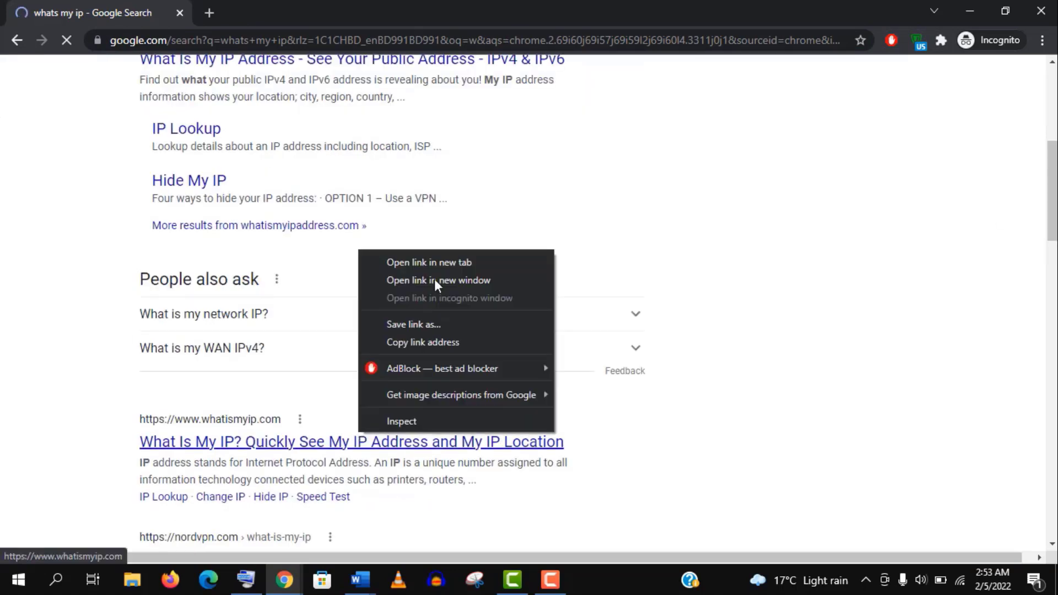
click(439, 264)
click(259, 8)
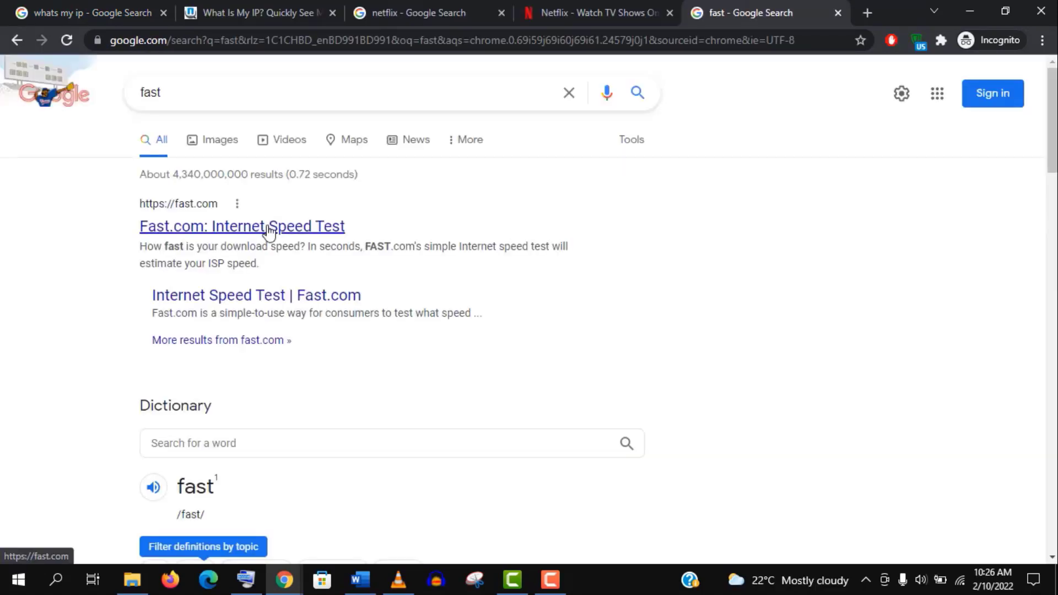
right_click(269, 231)
click(292, 229)
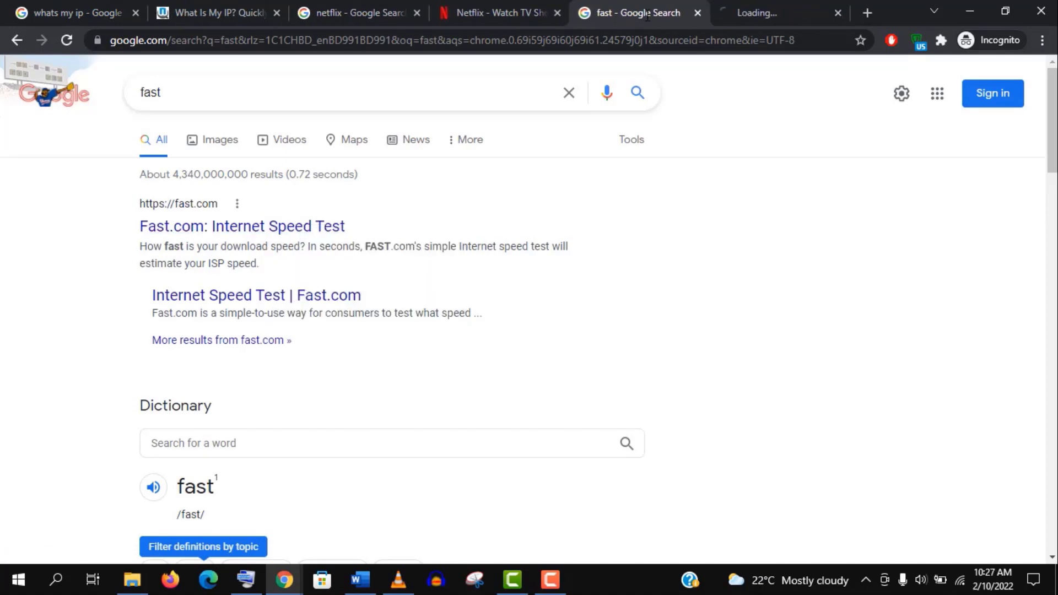
click(764, 6)
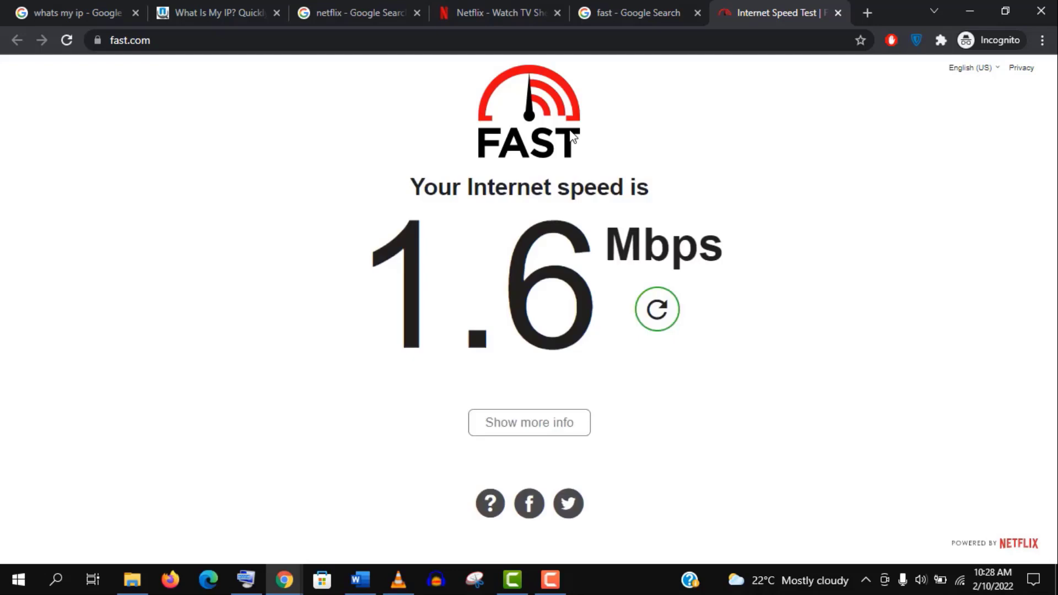
Step: Switch ZenMate's location to Romania and rerun the Fast.com speed test
click(915, 43)
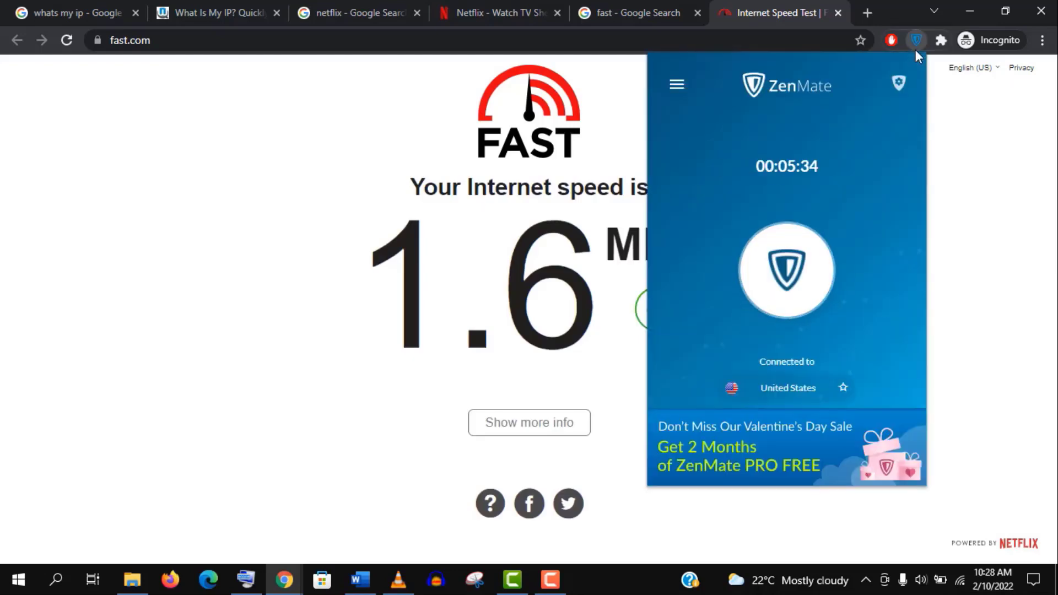
click(789, 390)
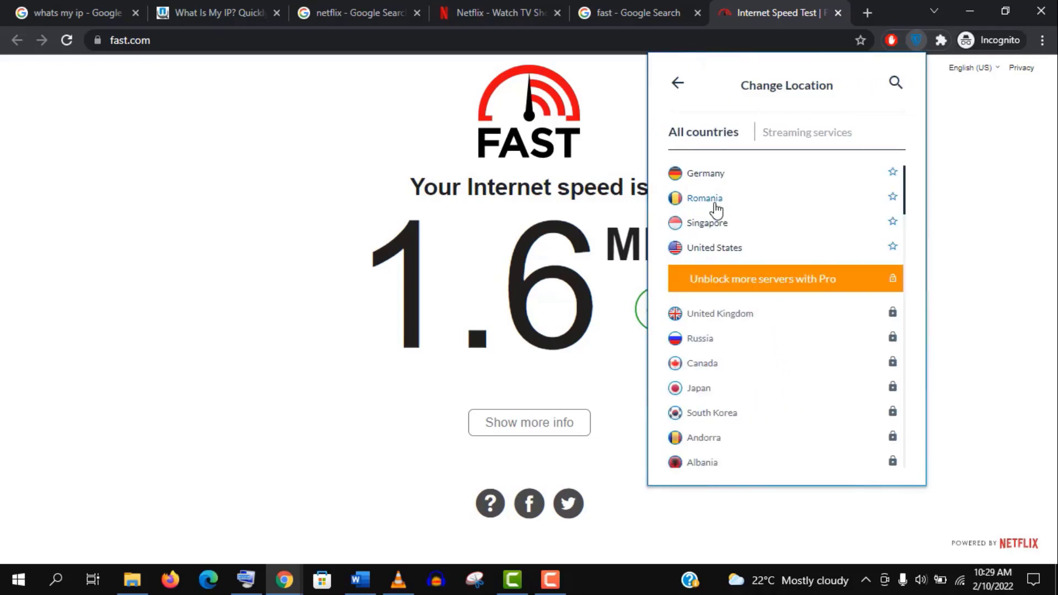
click(704, 197)
click(749, 10)
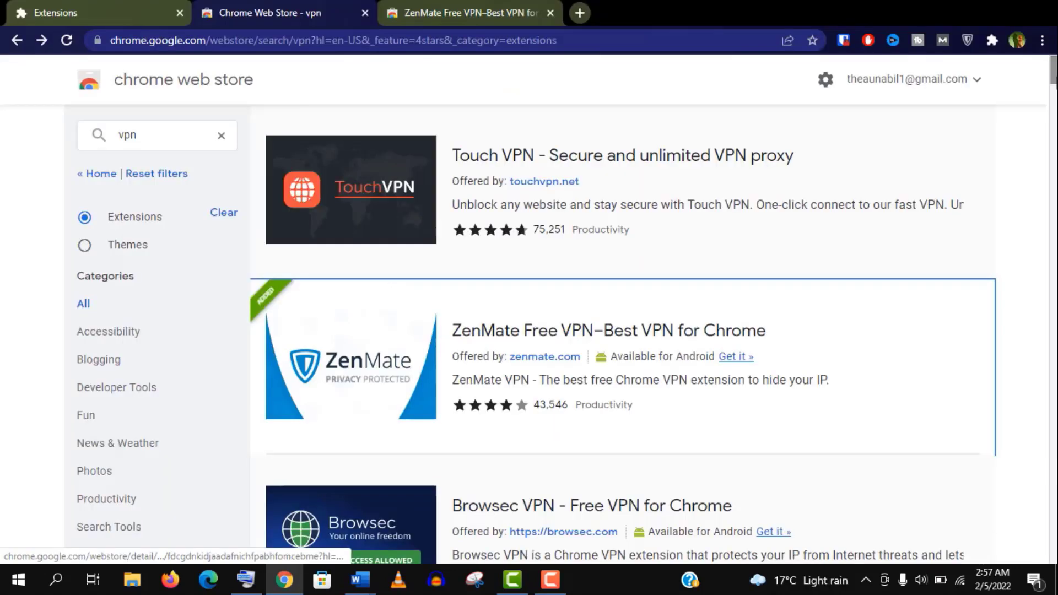
scroll(619, 330, down, 2)
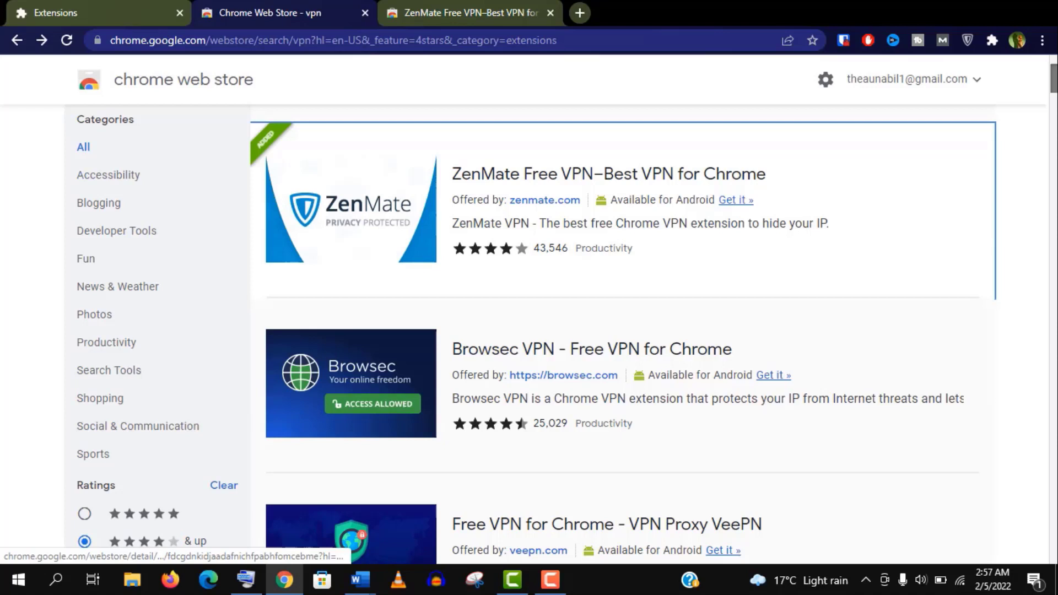
scroll(677, 190, down, 1)
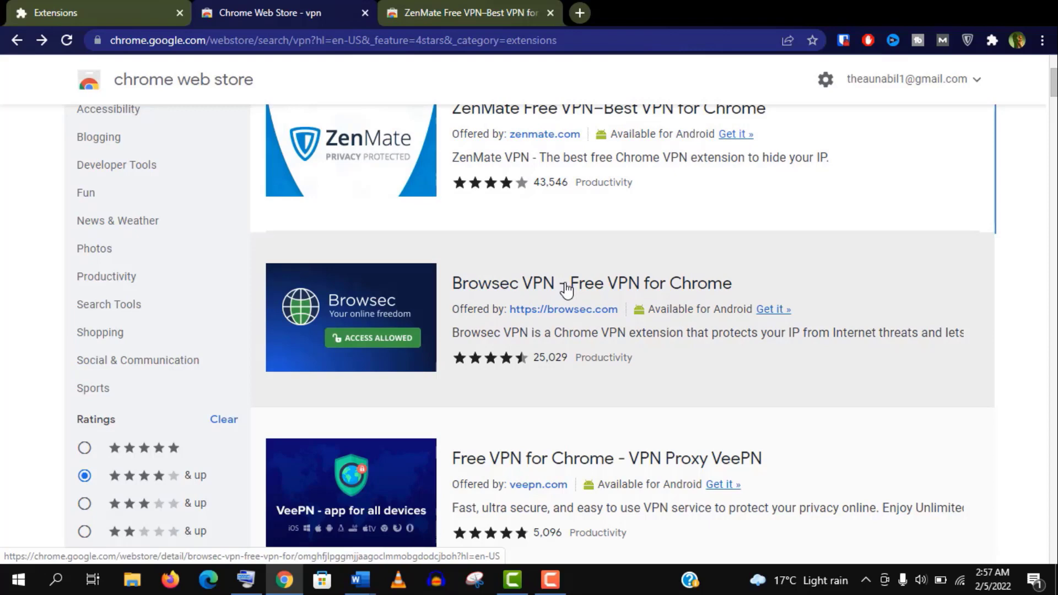
Step: Open the Browsec VPN store page, close the ZenMate page, and sort Browsec reviews by most recent
right_click(564, 289)
click(591, 291)
click(462, 13)
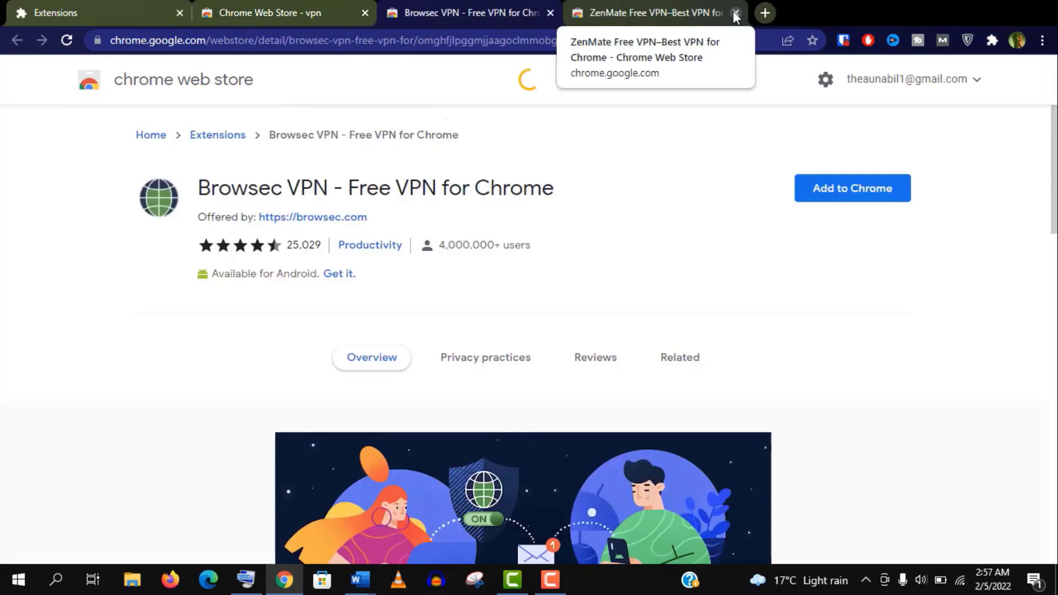
click(735, 17)
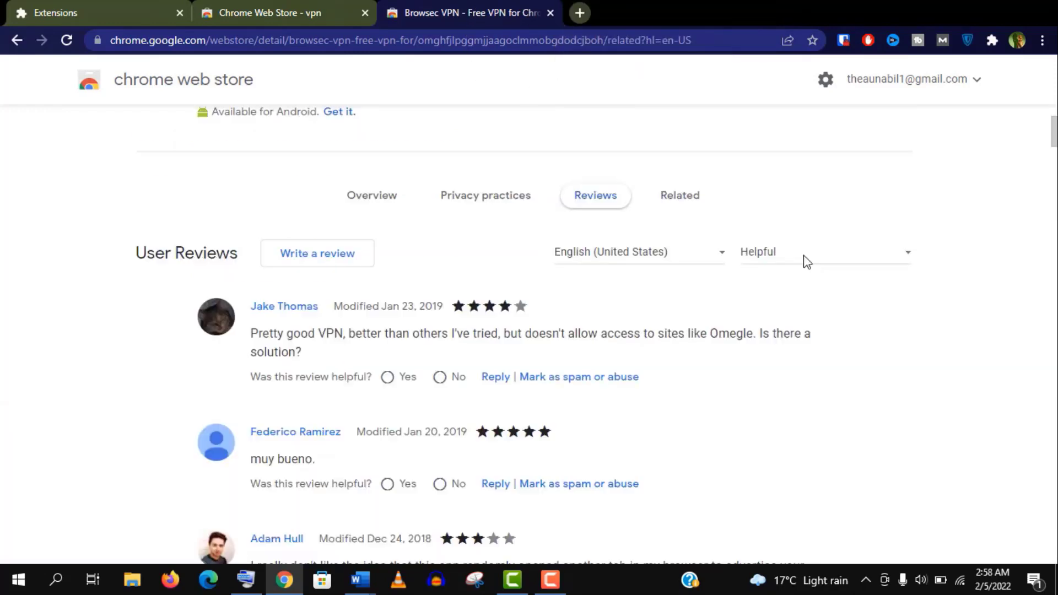
click(803, 252)
click(758, 316)
scroll(758, 320, down, 5)
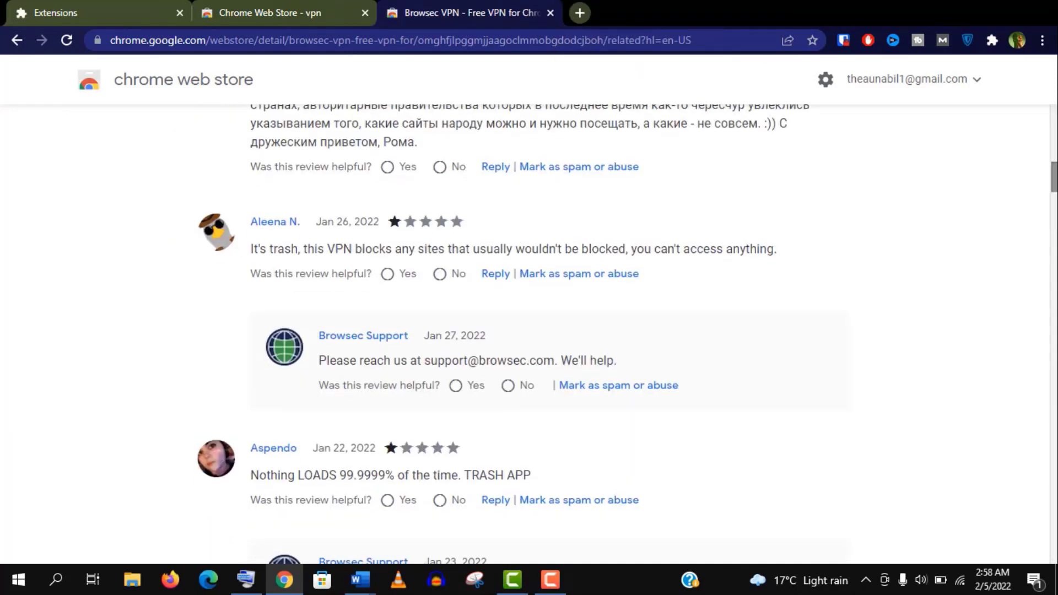
scroll(529, 331, down, 2)
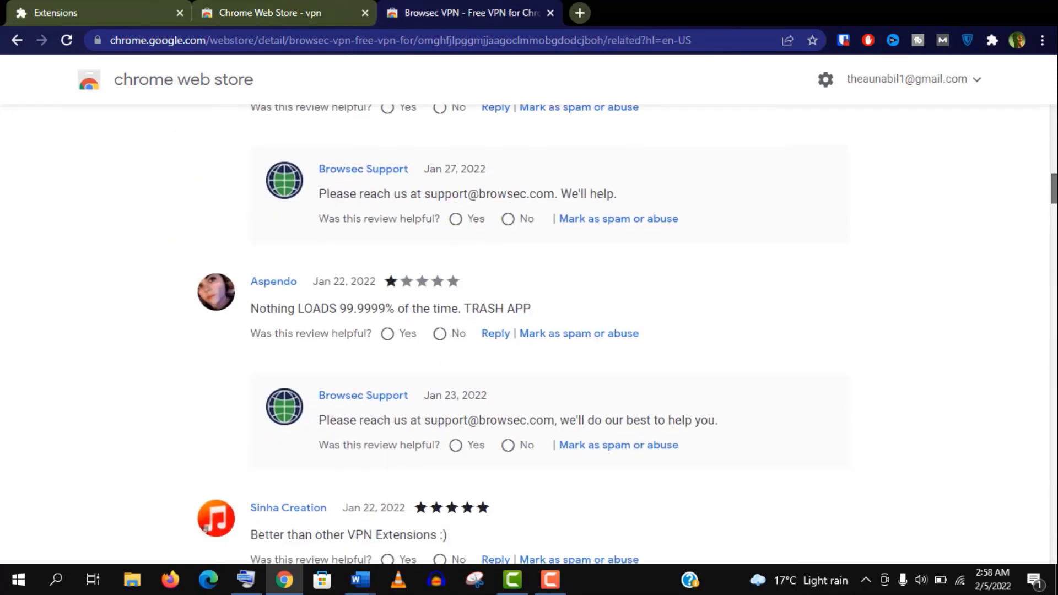
scroll(529, 330, down, 1)
scroll(529, 331, down, 1)
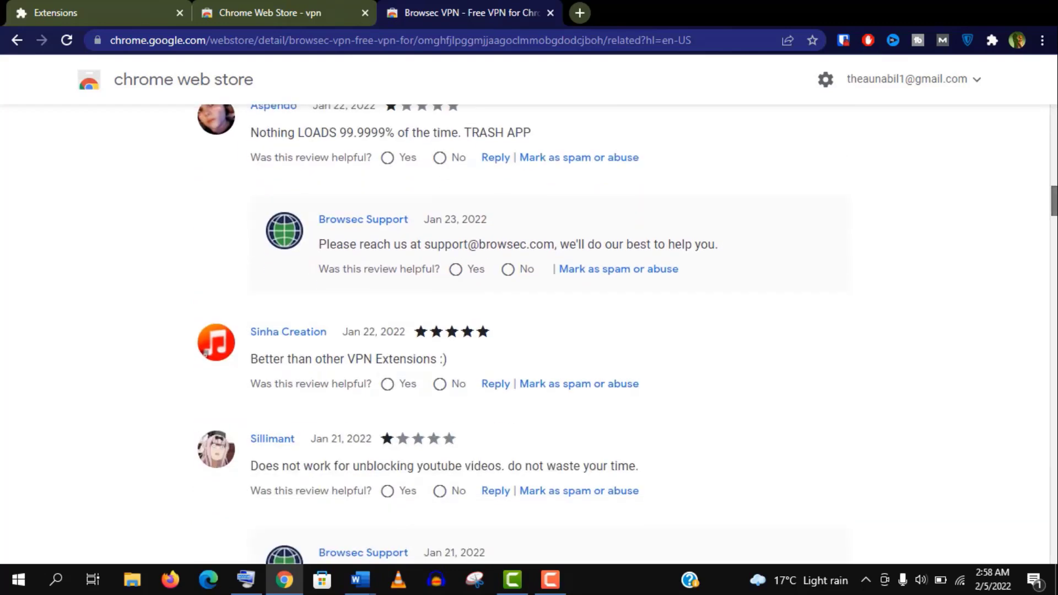
scroll(529, 331, down, 2)
scroll(529, 331, down, 1)
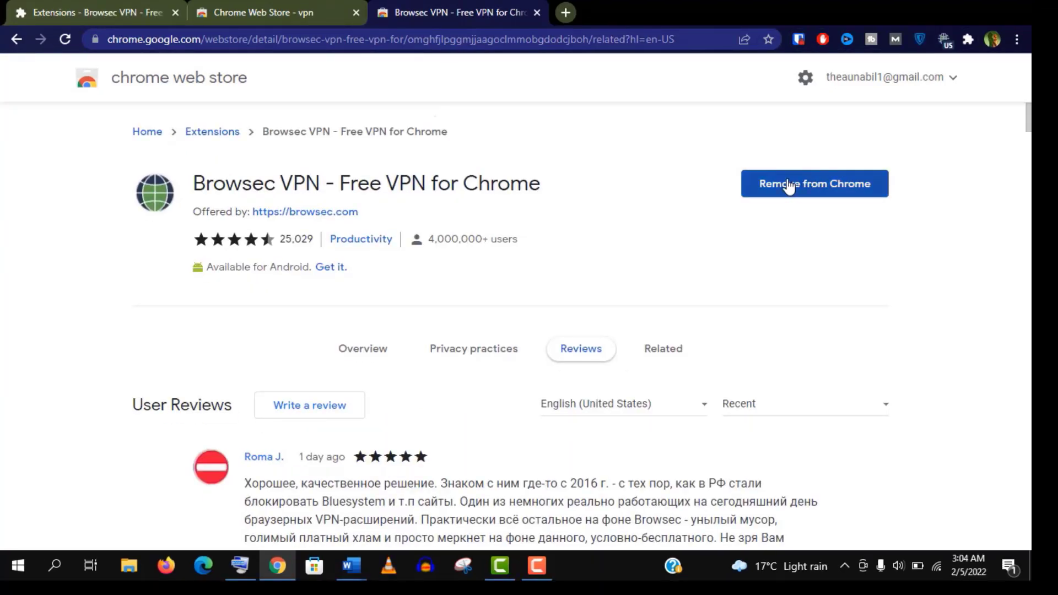
Step: Replace the Browsec page with the VeePN store page and list VeePN's server locations
click(536, 13)
scroll(608, 318, up, 1)
scroll(607, 319, down, 3)
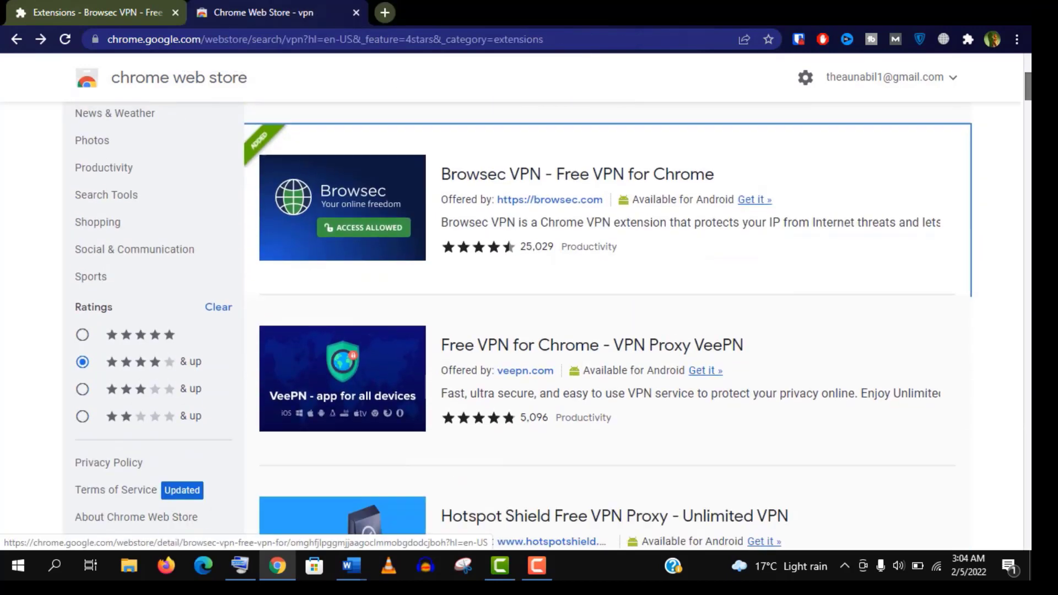
scroll(811, 158, down, 2)
right_click(591, 192)
click(661, 199)
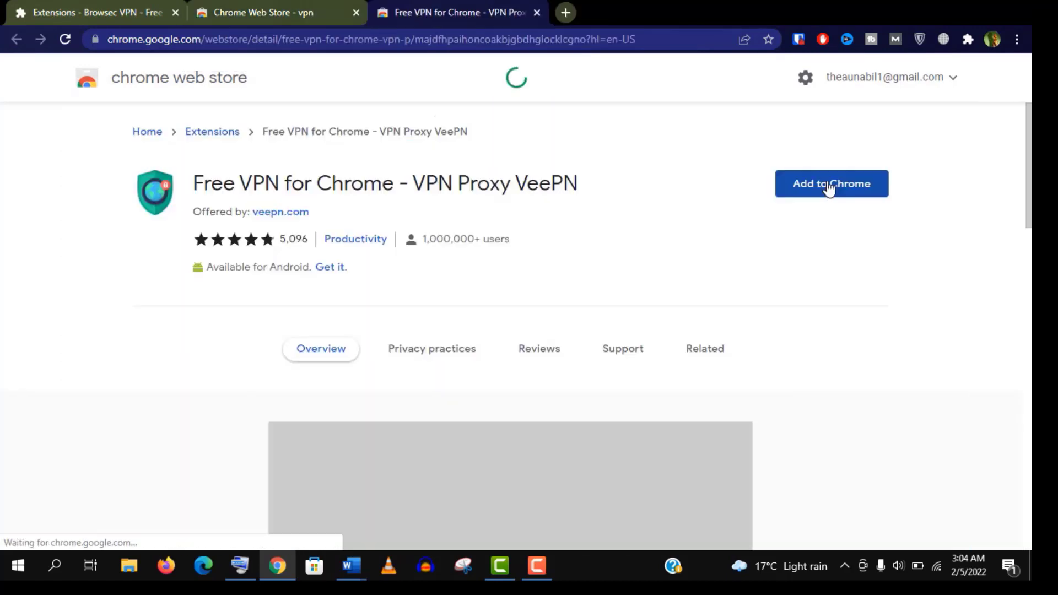
click(942, 38)
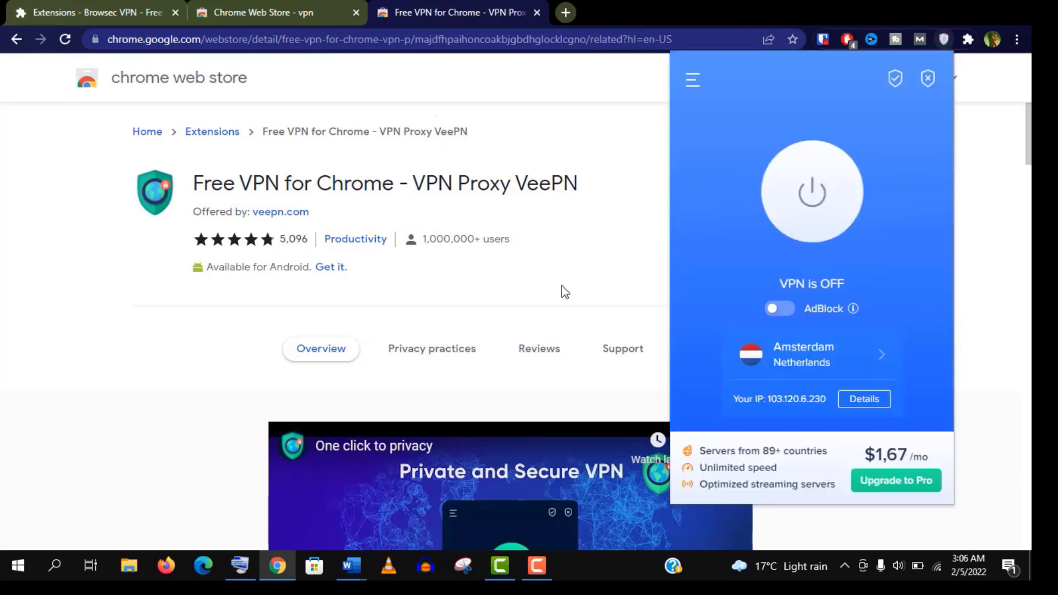
click(874, 354)
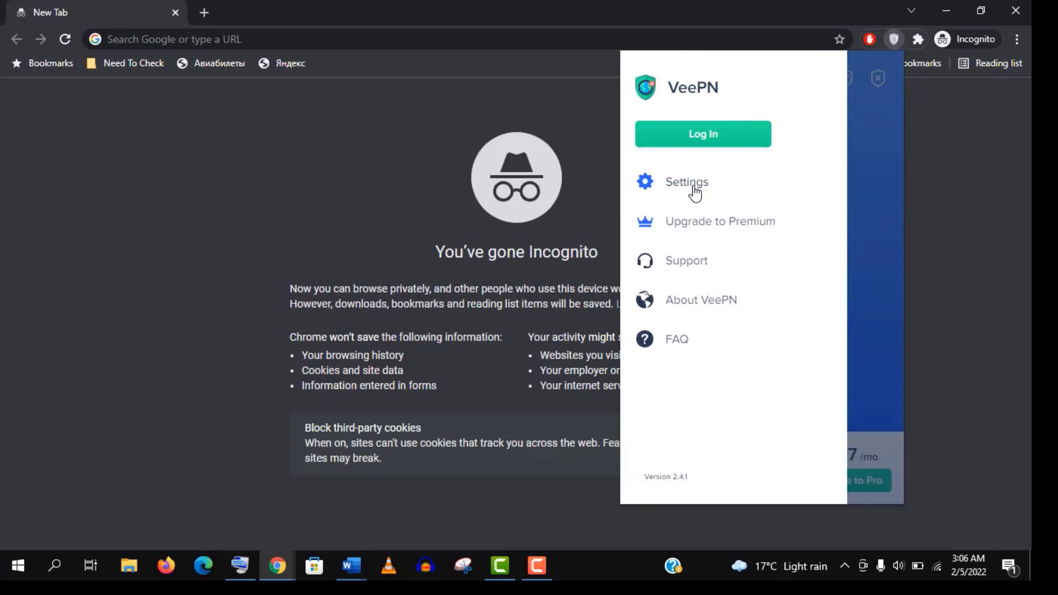
Step: Enable VeePN's WebRTC blocking, Stop Trackers, Block tracking social, cookie pop-up blocking and Malware Evader
click(690, 185)
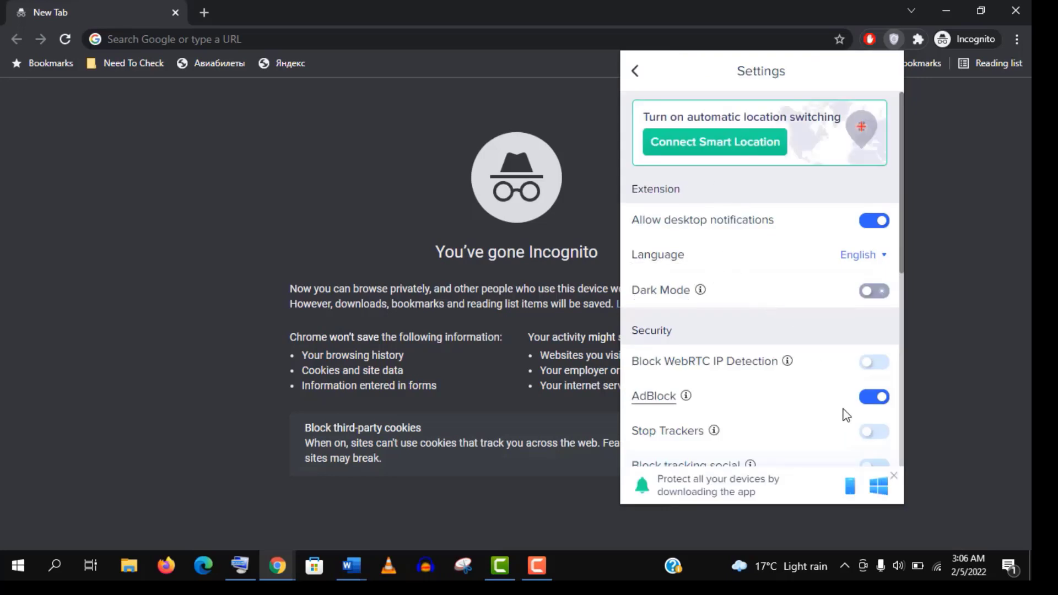
click(876, 362)
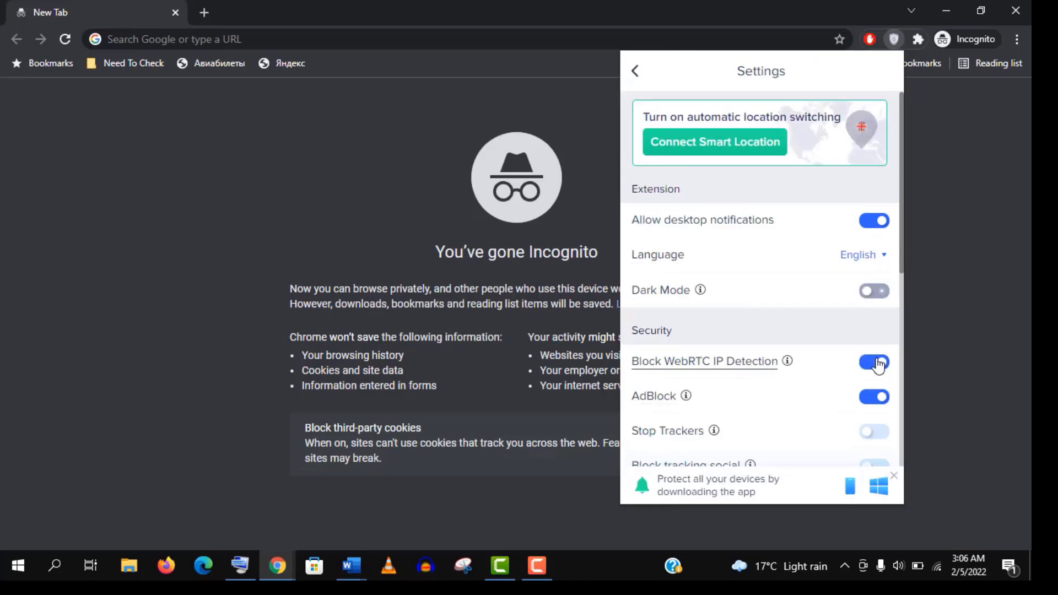
drag(902, 225, 901, 269)
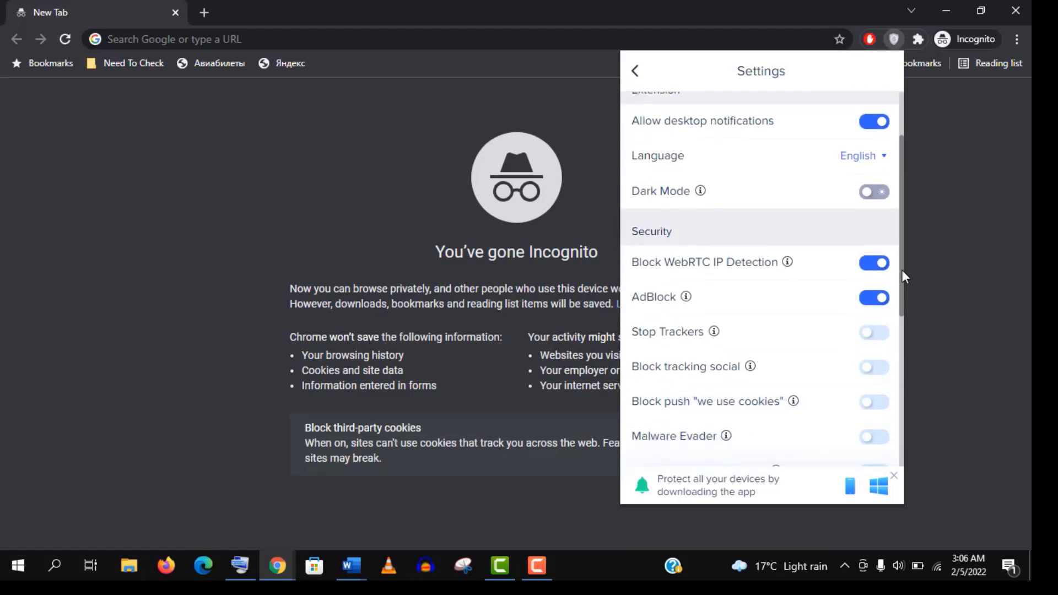
click(881, 331)
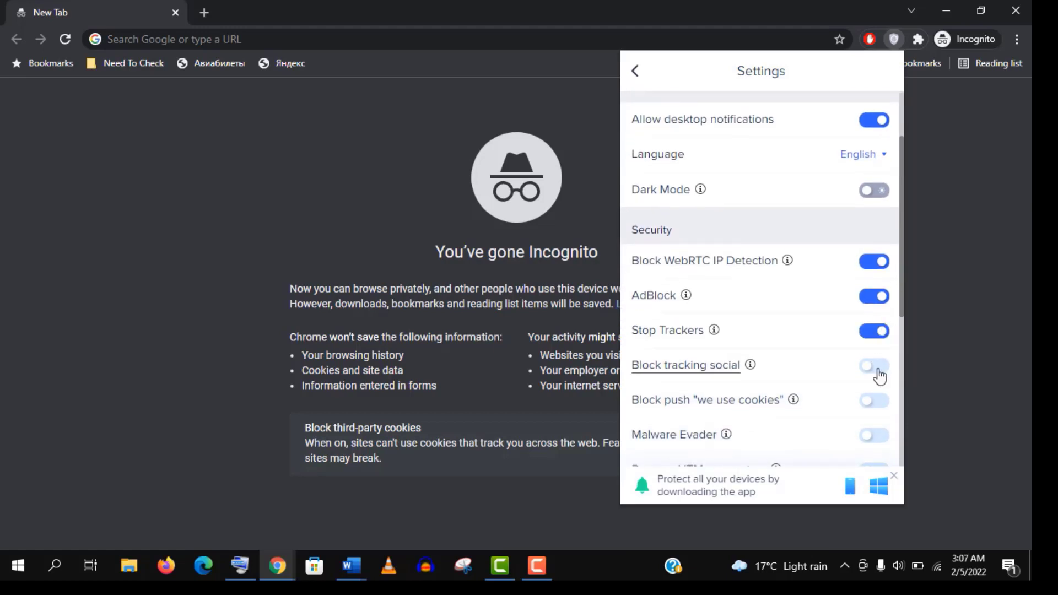
click(878, 368)
click(876, 401)
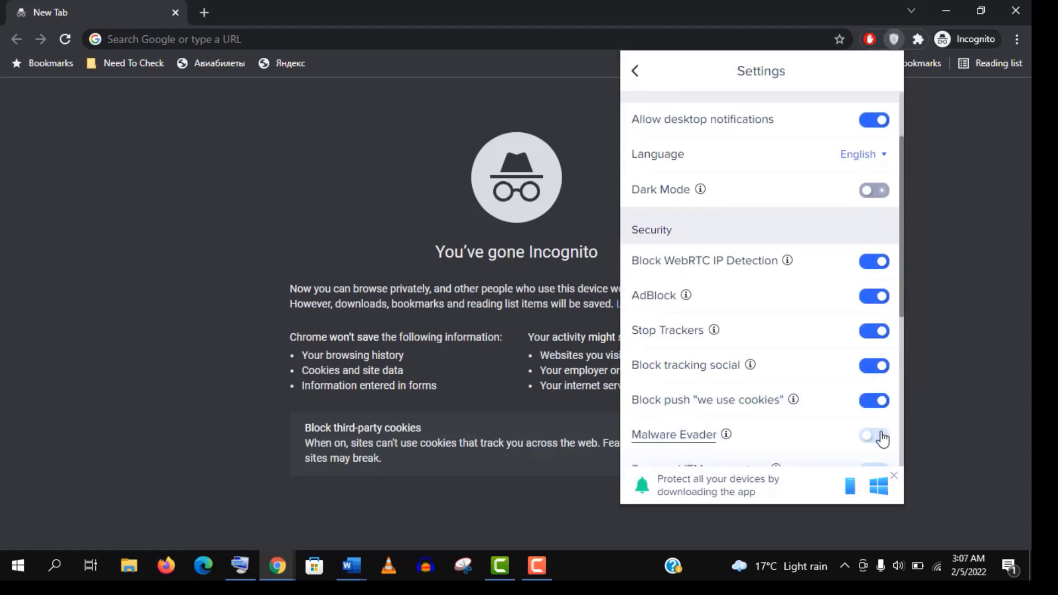
click(878, 436)
click(826, 363)
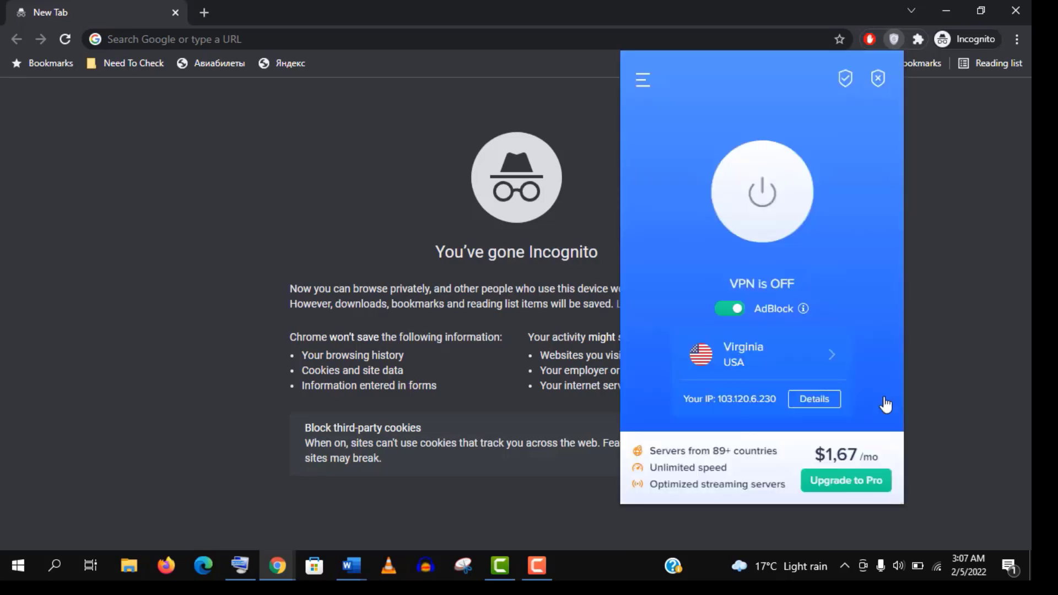
Step: Connect VeePN through Virginia, USA, and open whatismyip.com in a new tab
click(774, 230)
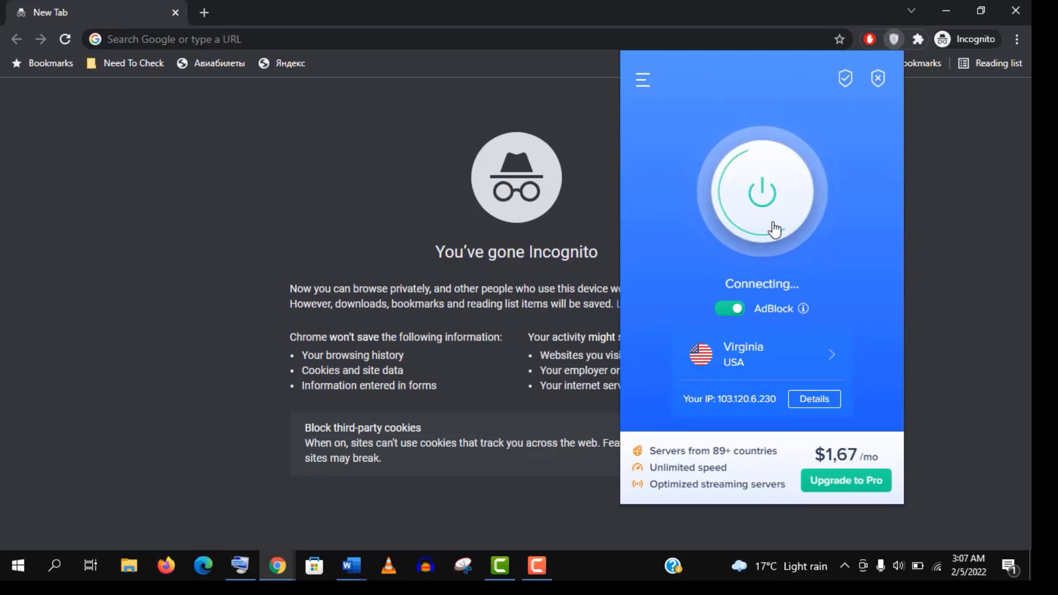
click(614, 201)
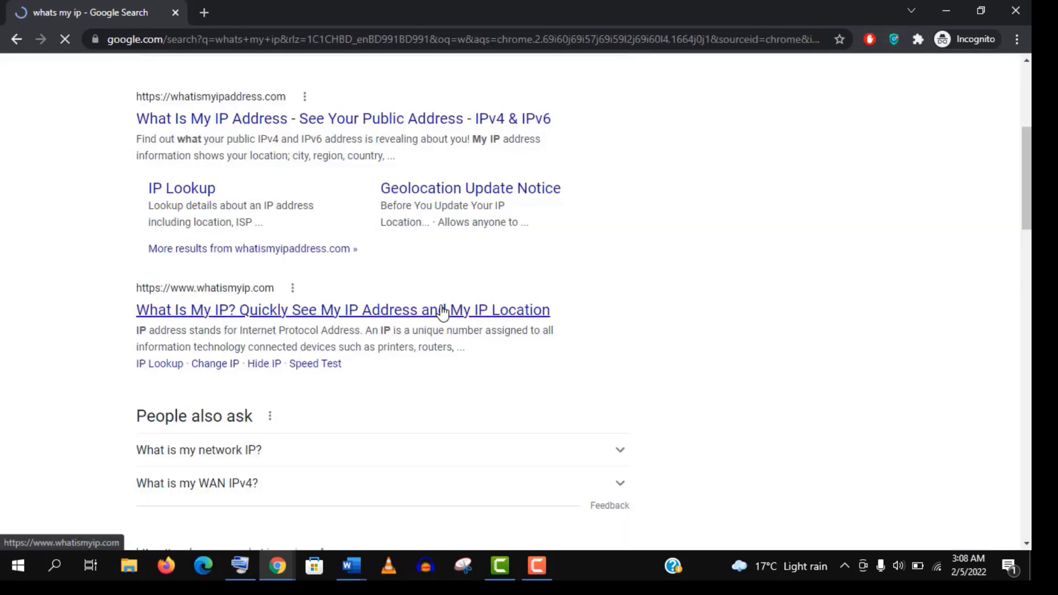
right_click(442, 309)
click(469, 320)
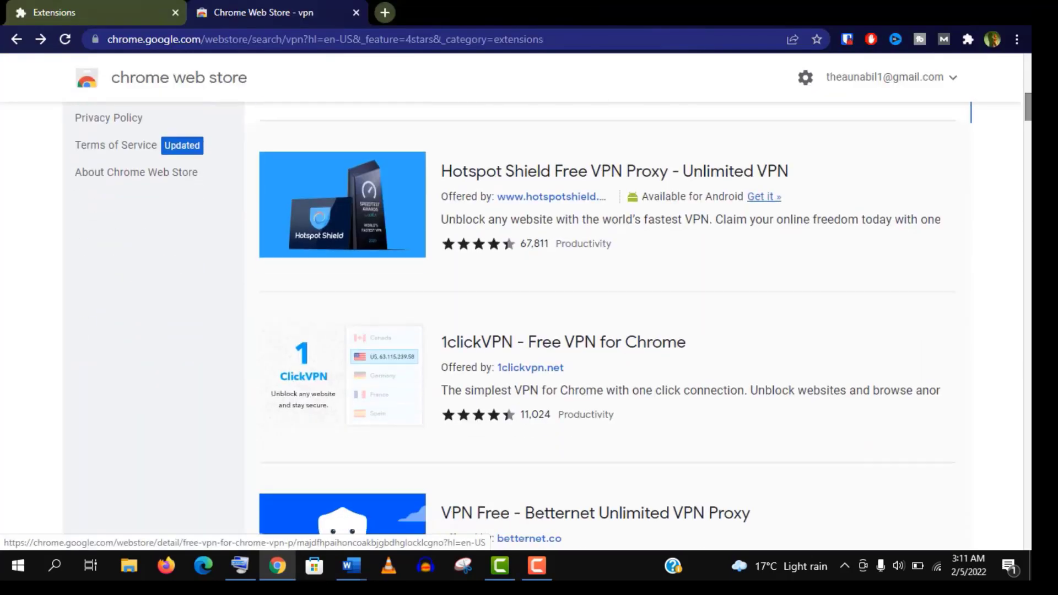
Step: Open the Hotspot Shield store page in a new tab and read its user reviews
right_click(601, 172)
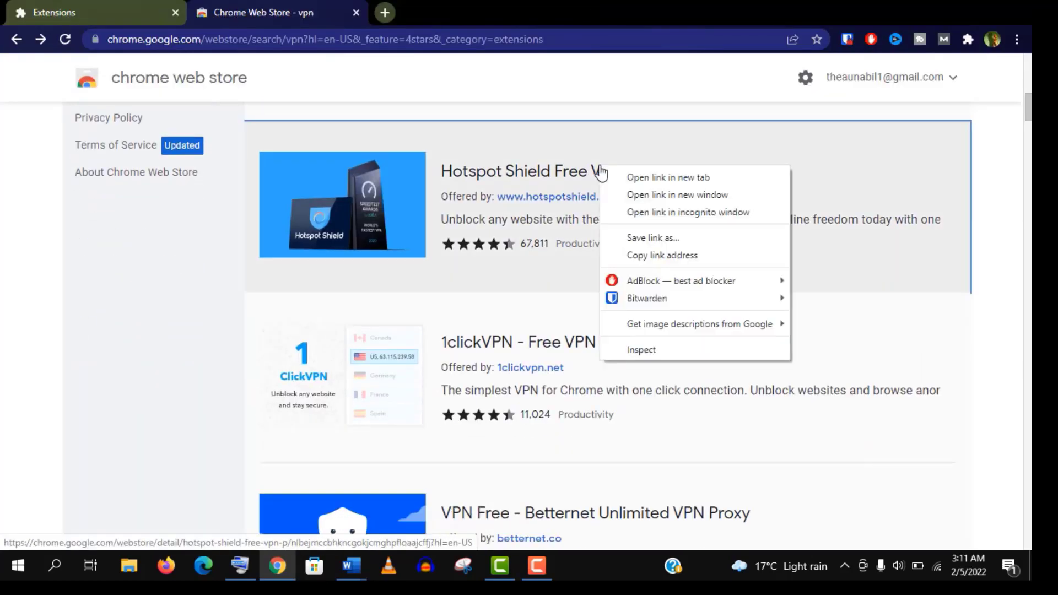
click(661, 179)
key(ctrl+Tab)
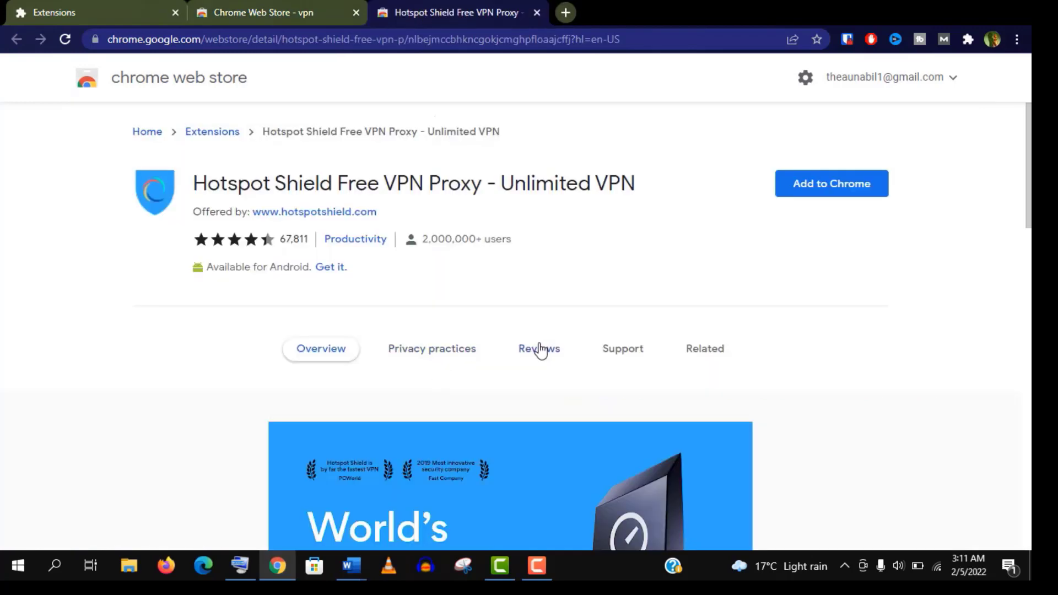
click(542, 351)
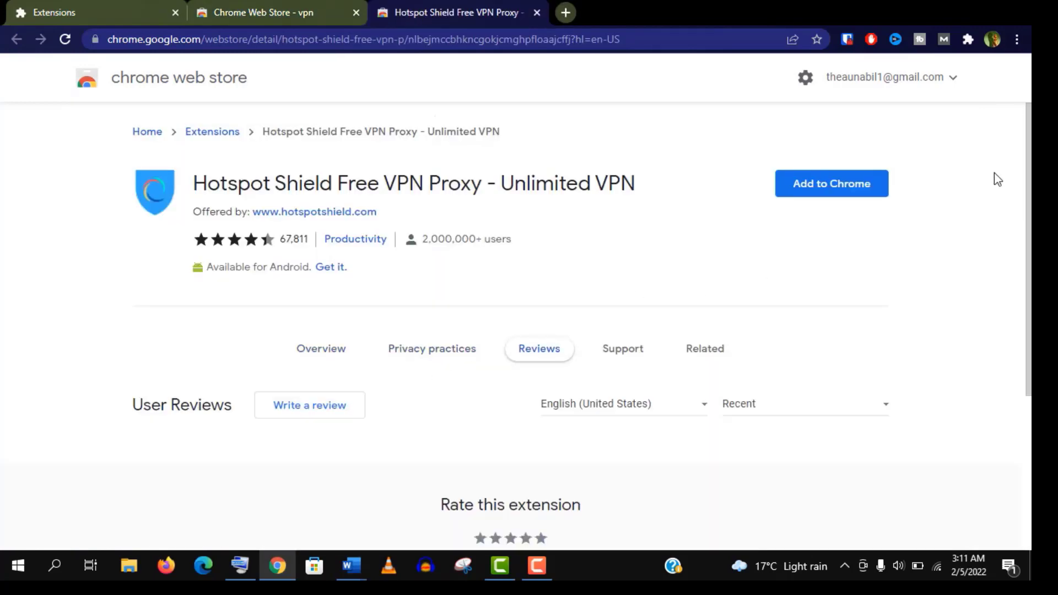
scroll(528, 331, down, 5)
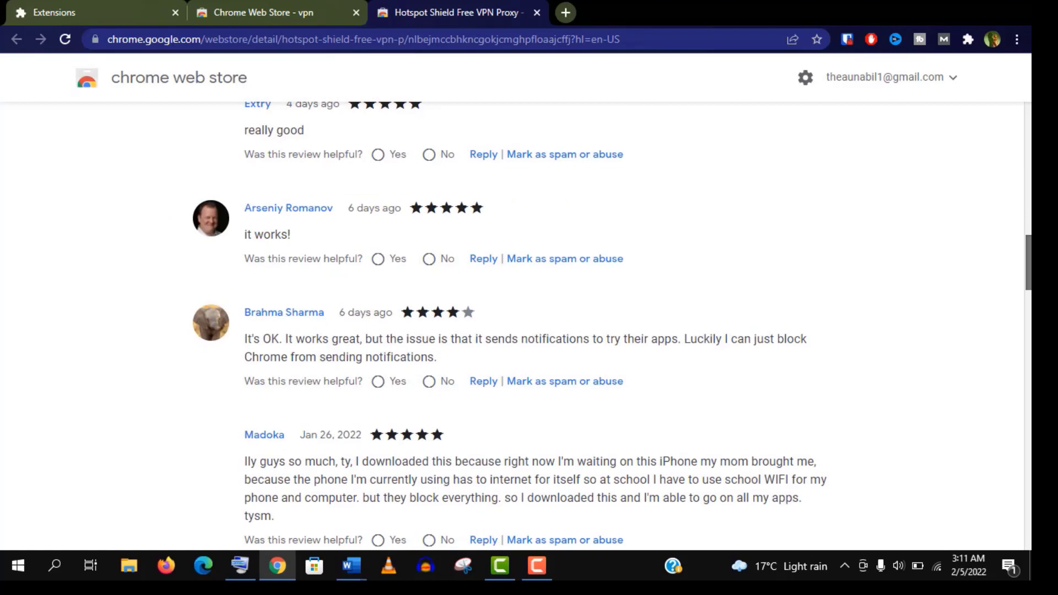
scroll(528, 330, up, 15)
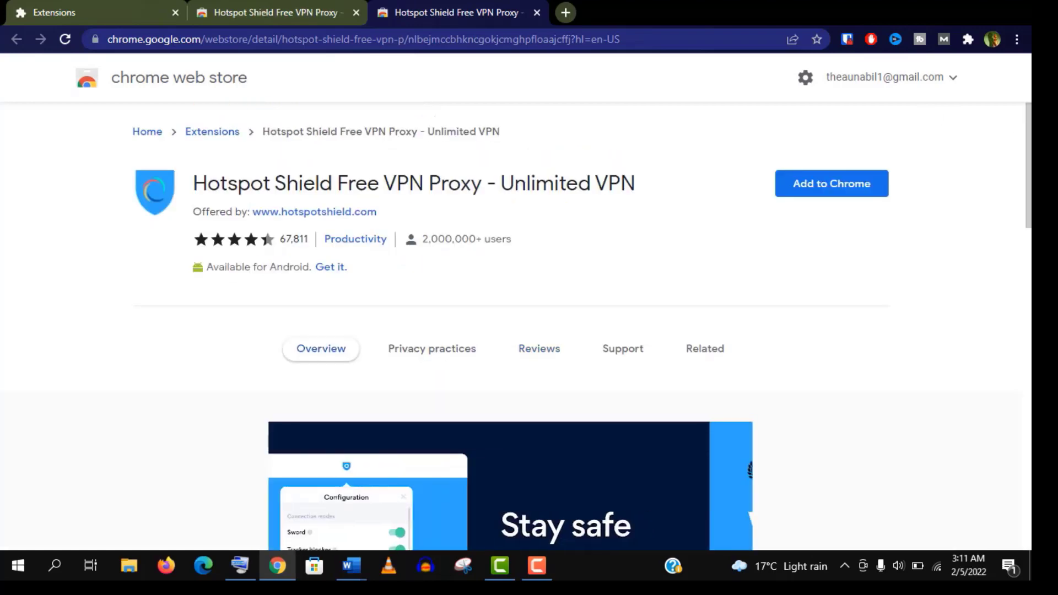
scroll(529, 331, down, 5)
scroll(529, 331, down, 2)
scroll(529, 331, down, 4)
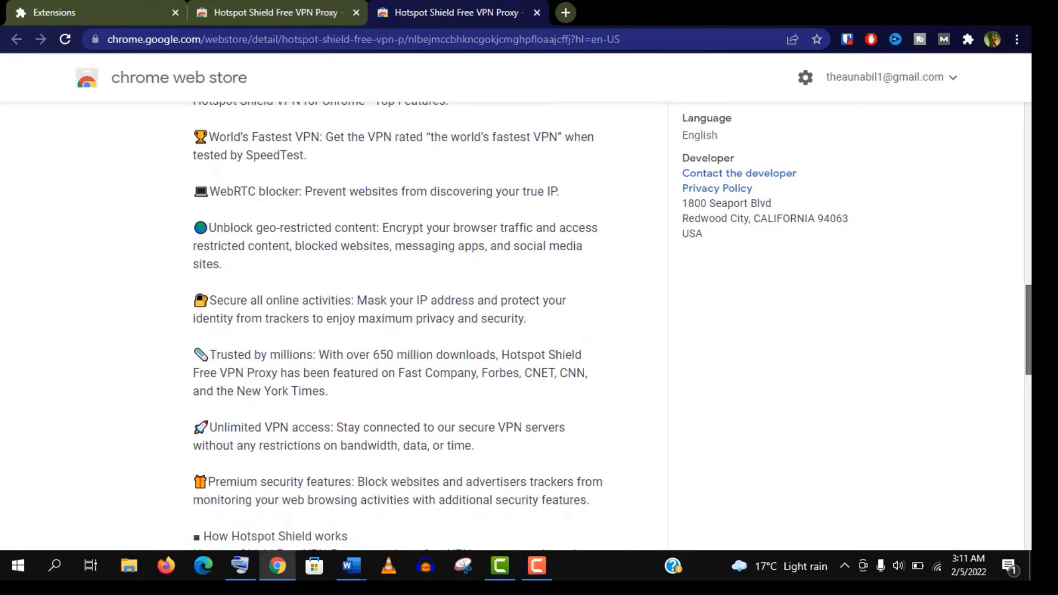
scroll(529, 331, down, 2)
scroll(529, 331, up, 2)
scroll(636, 178, up, 1)
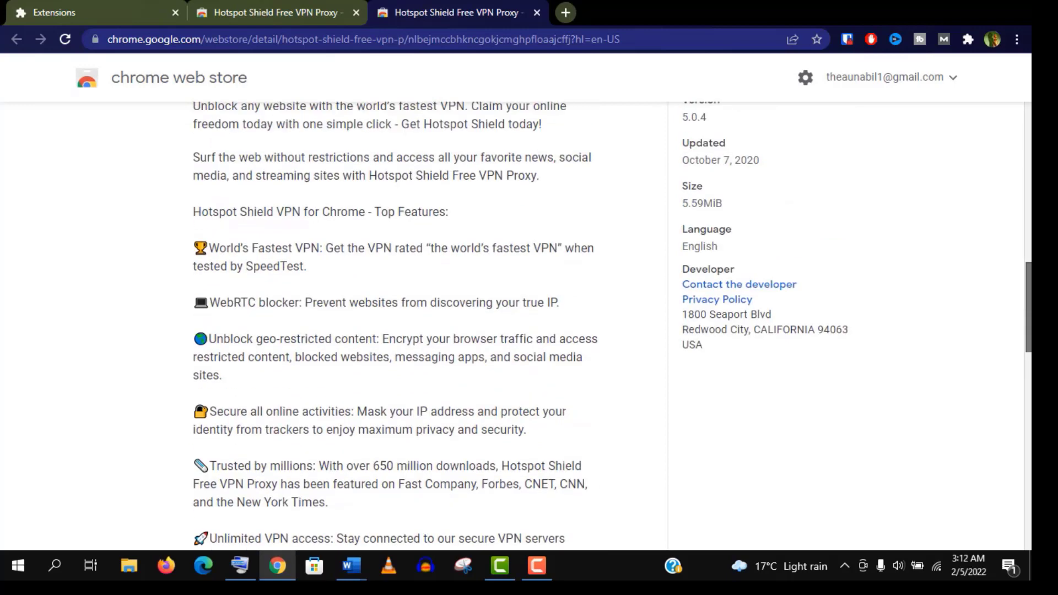
scroll(637, 178, up, 1)
scroll(637, 179, up, 5)
Step: Add Hotspot Shield to Chrome and allow it to run in Incognito
click(791, 182)
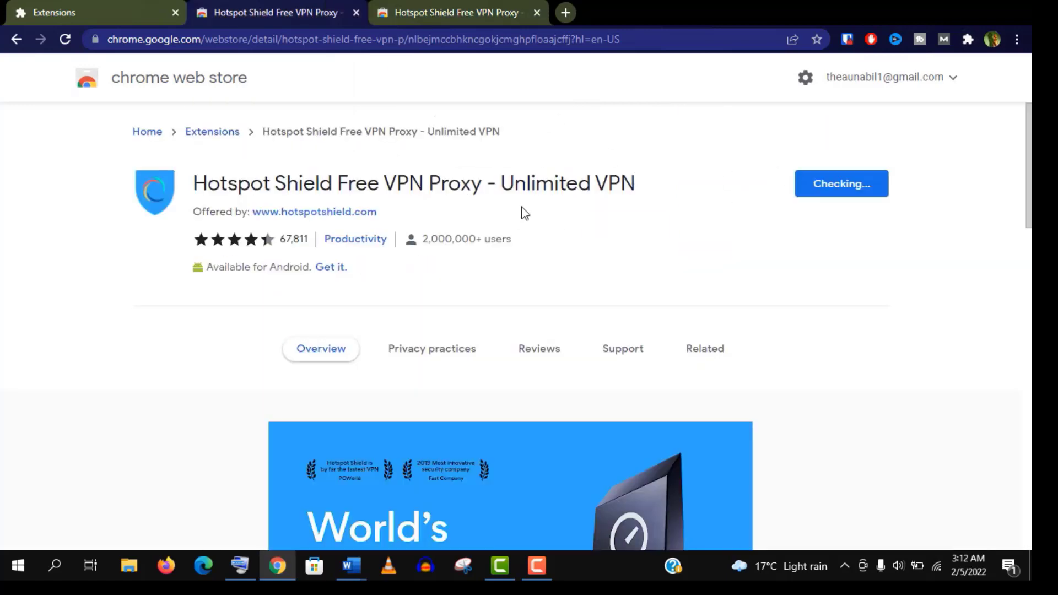
click(533, 223)
scroll(760, 500, down, 1)
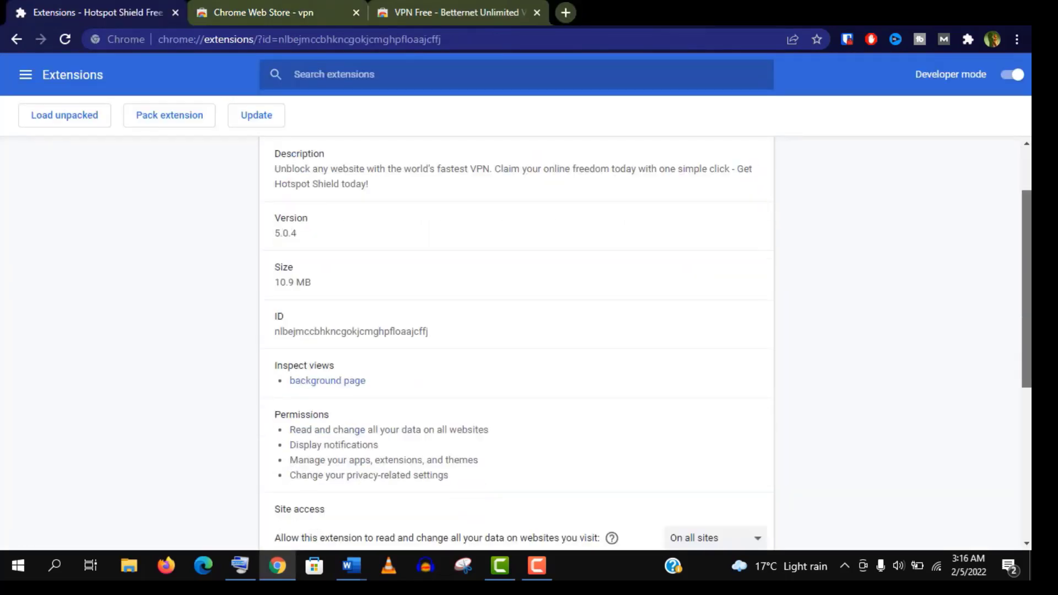
scroll(760, 500, down, 1)
click(748, 494)
click(869, 39)
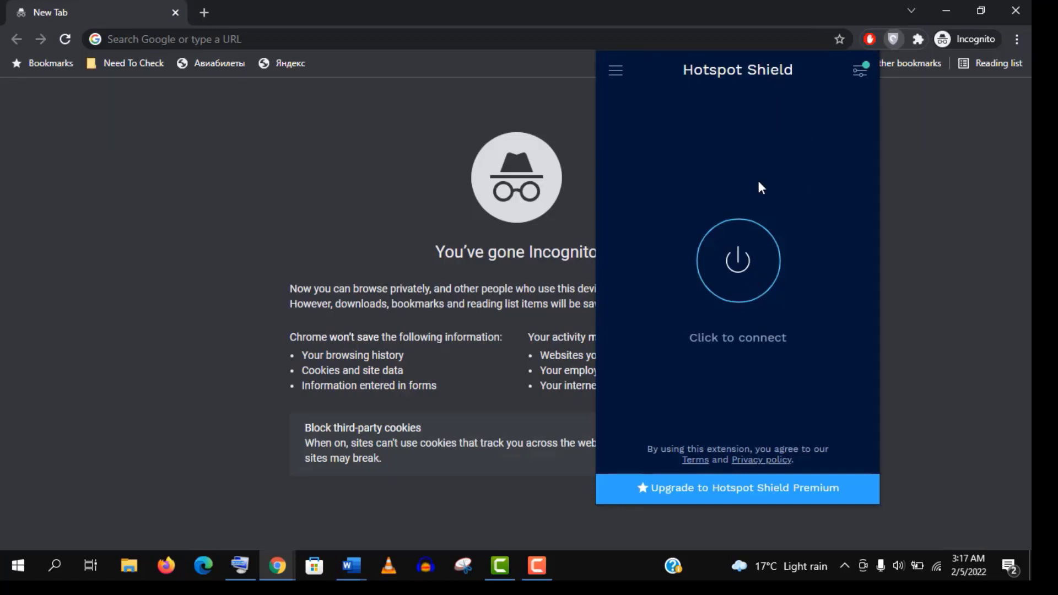
Step: Connect Hotspot Shield via a United States server, check its connection mode settings, and close the panel
click(742, 282)
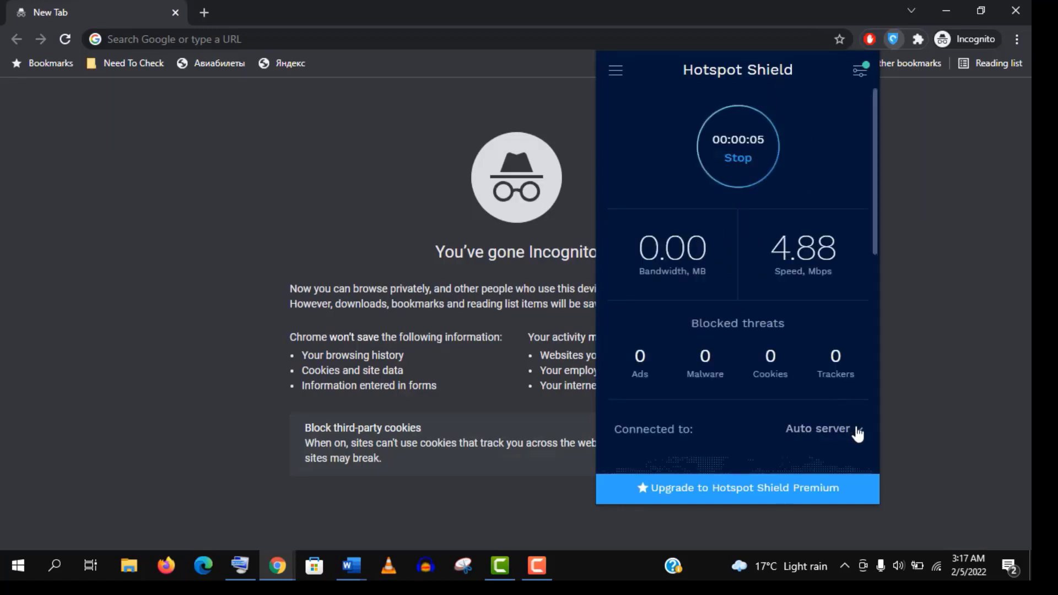
click(856, 428)
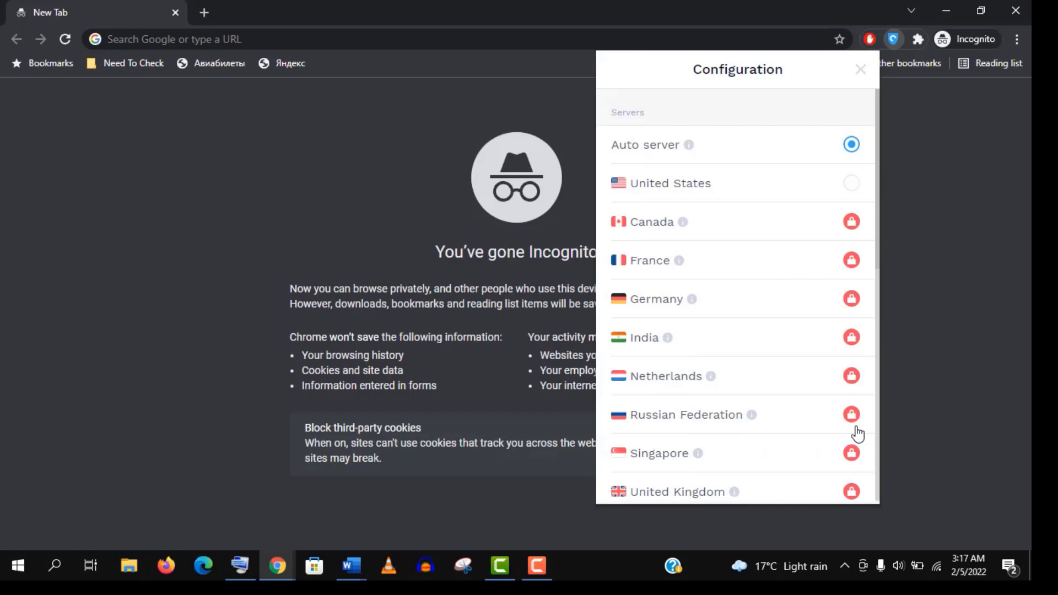
click(860, 68)
click(858, 72)
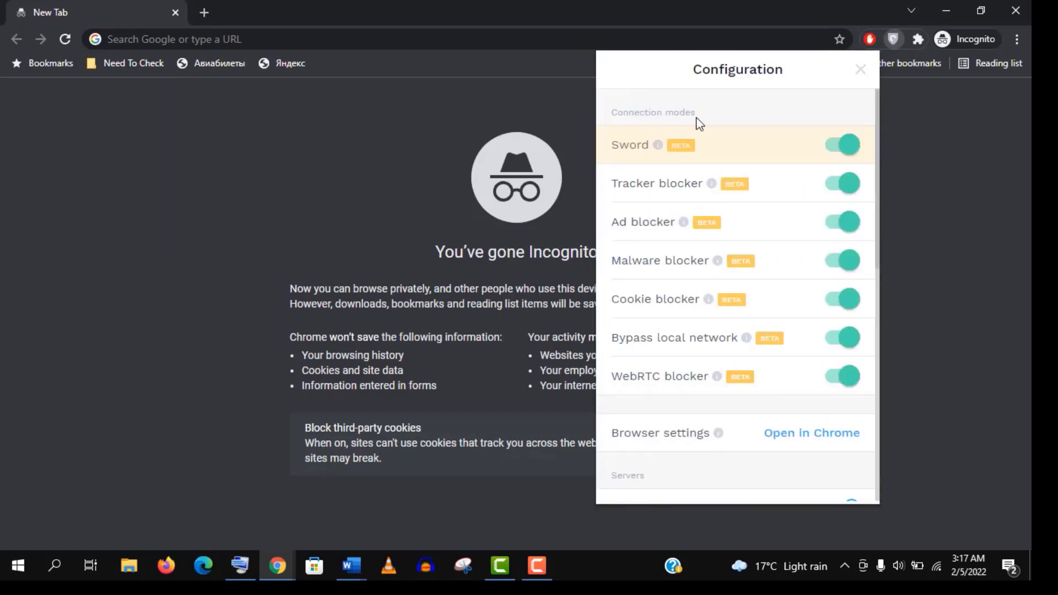
click(861, 72)
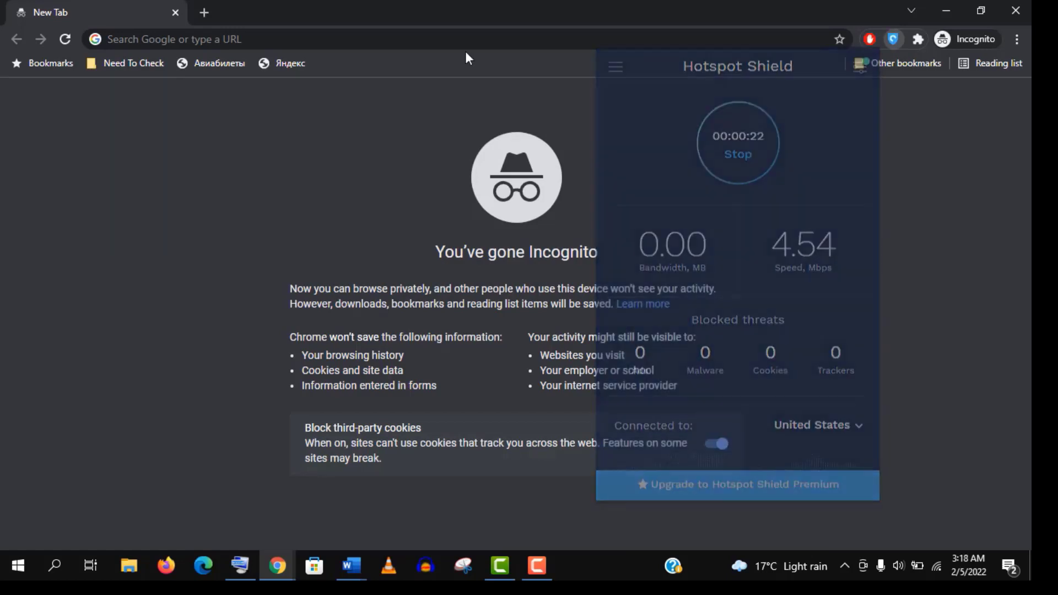
click(462, 36)
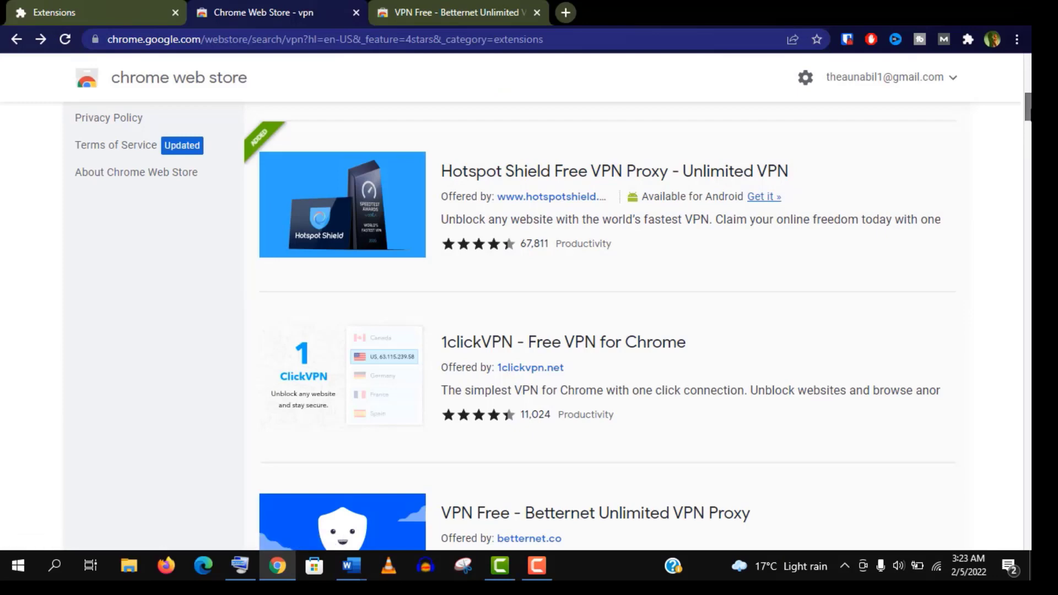
scroll(529, 331, down, 5)
scroll(529, 330, up, 1)
scroll(528, 331, up, 3)
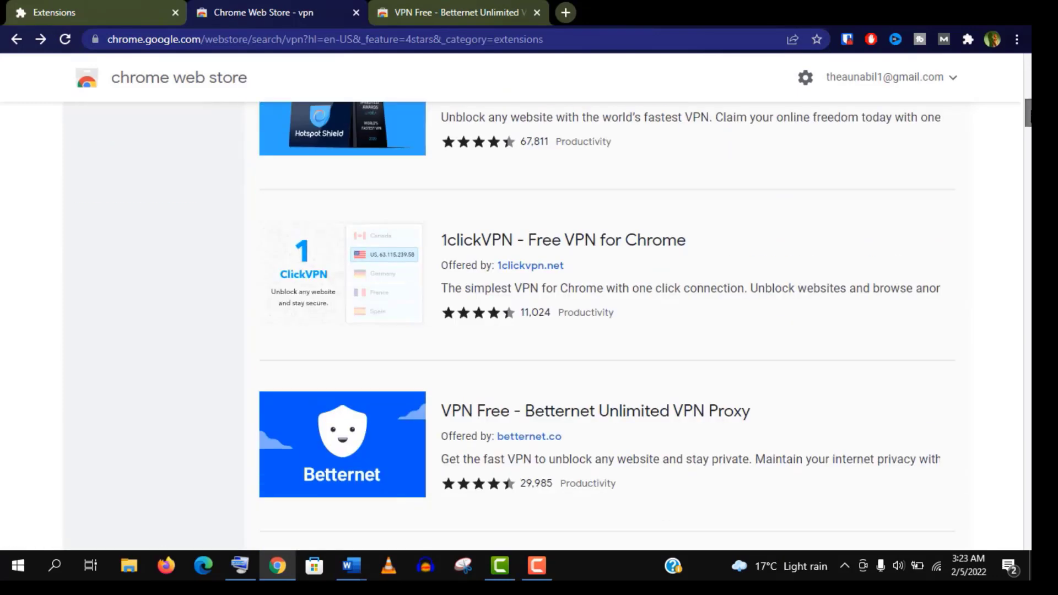
scroll(529, 330, up, 3)
scroll(529, 330, up, 2)
scroll(529, 331, up, 1)
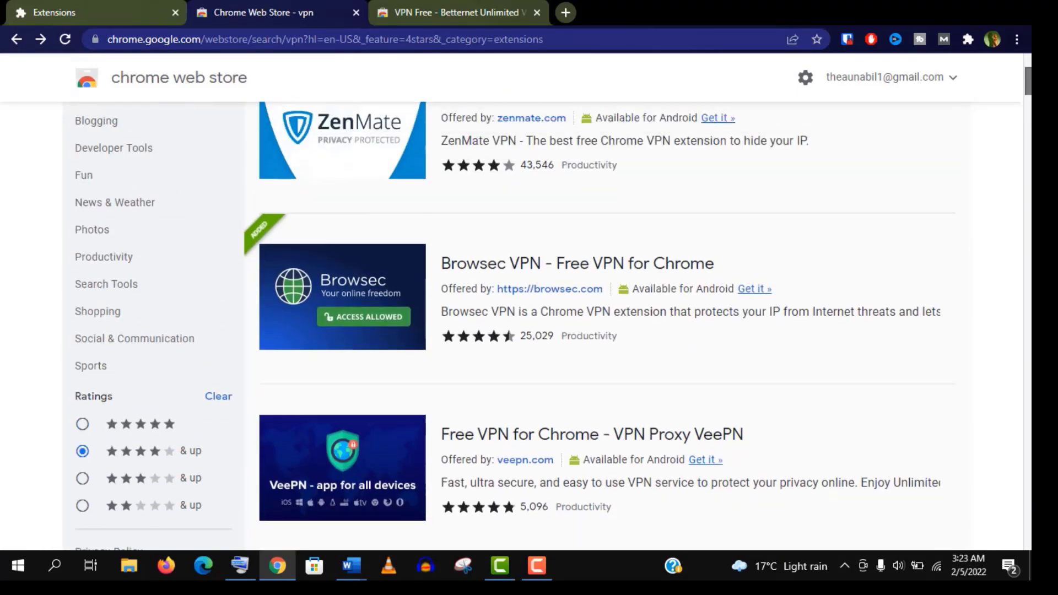
scroll(528, 332, up, 2)
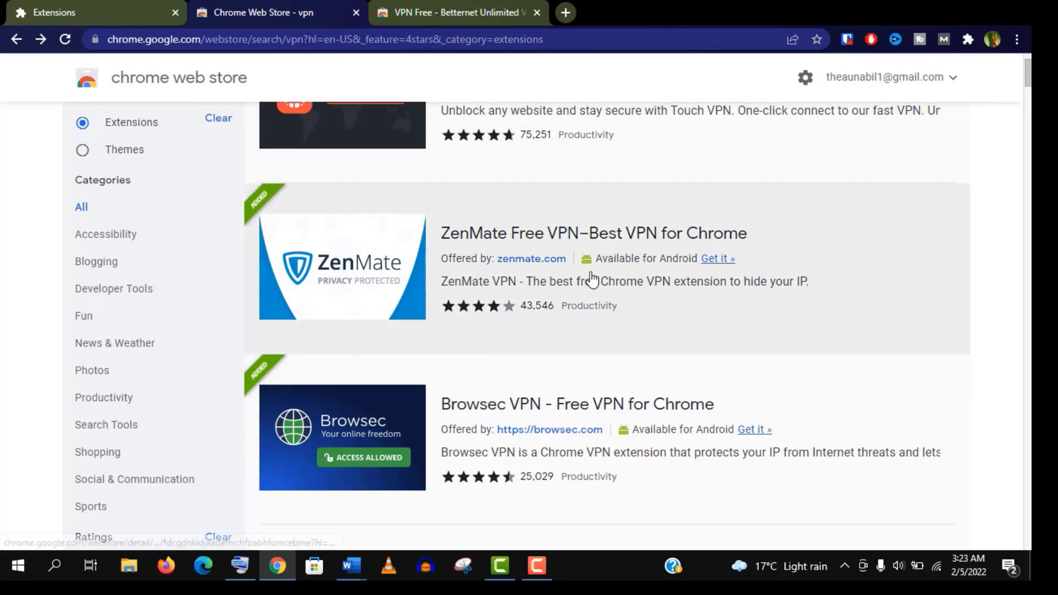
scroll(591, 279, down, 4)
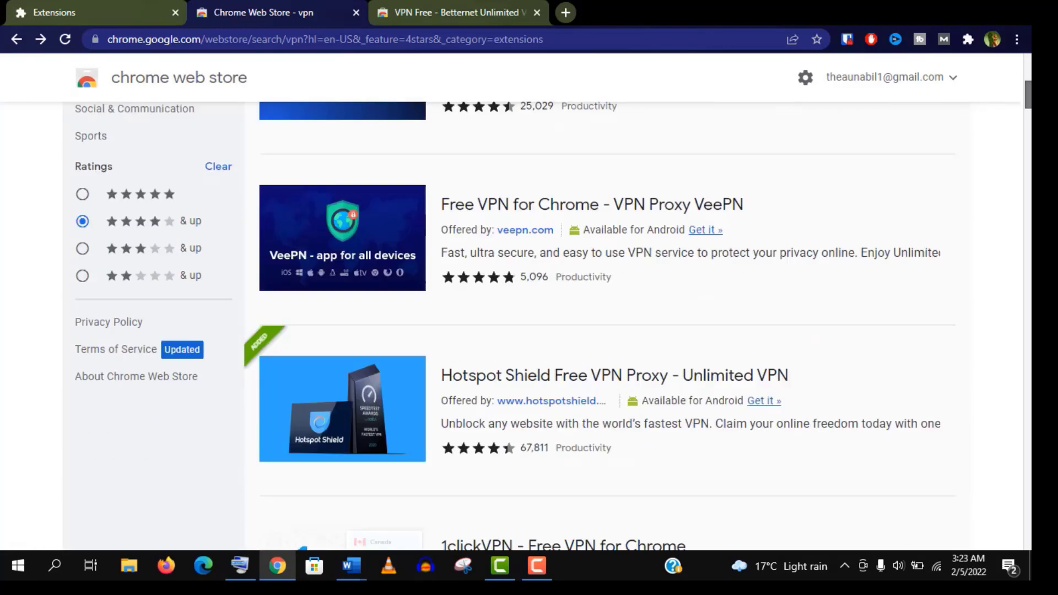
scroll(592, 279, down, 2)
scroll(591, 280, down, 1)
scroll(592, 279, down, 3)
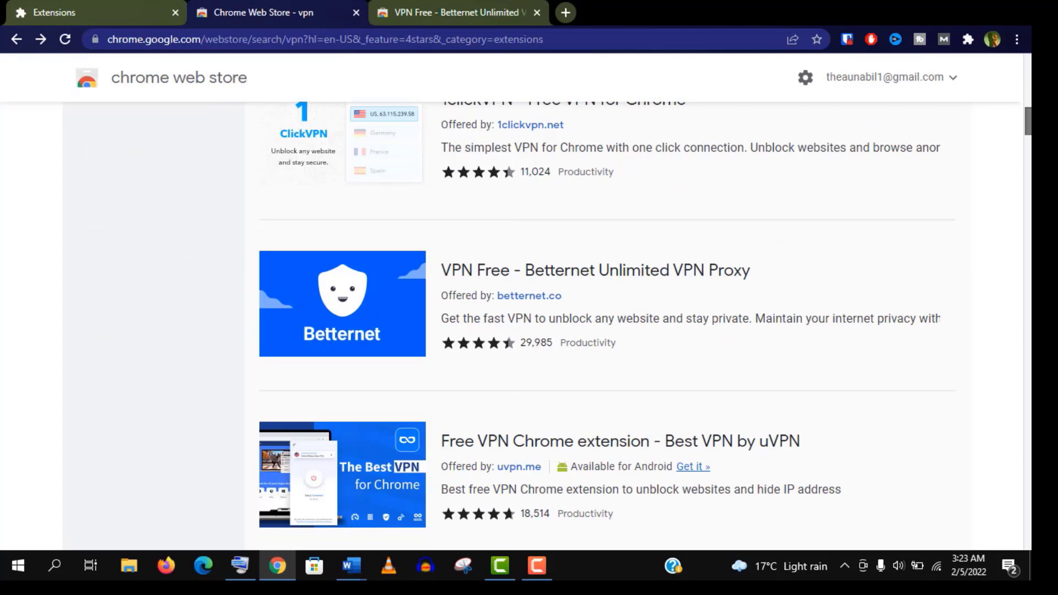
scroll(591, 279, up, 10)
scroll(591, 325, down, 4)
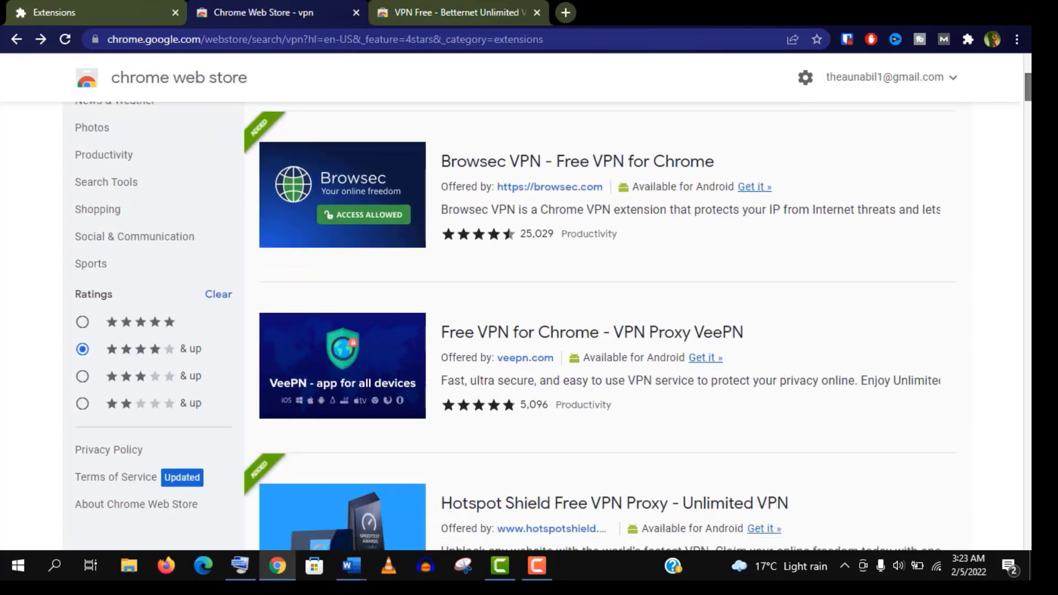